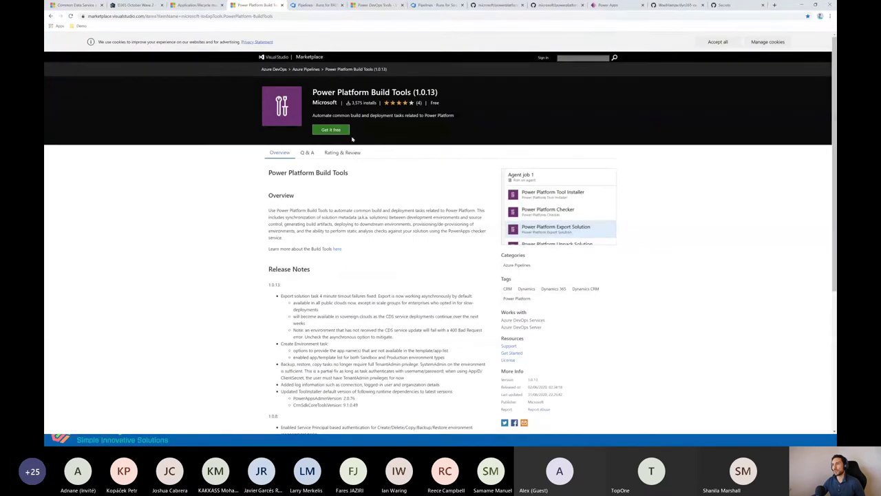
Step: Open the PABT_Export pipeline for editing and review the settings of its tool installer, set version, export solution and publish artifact tasks
click(313, 5)
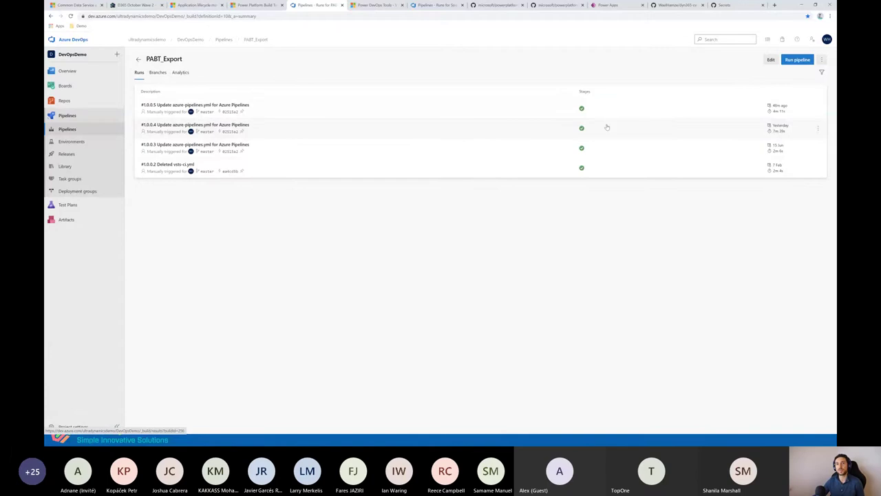
click(771, 60)
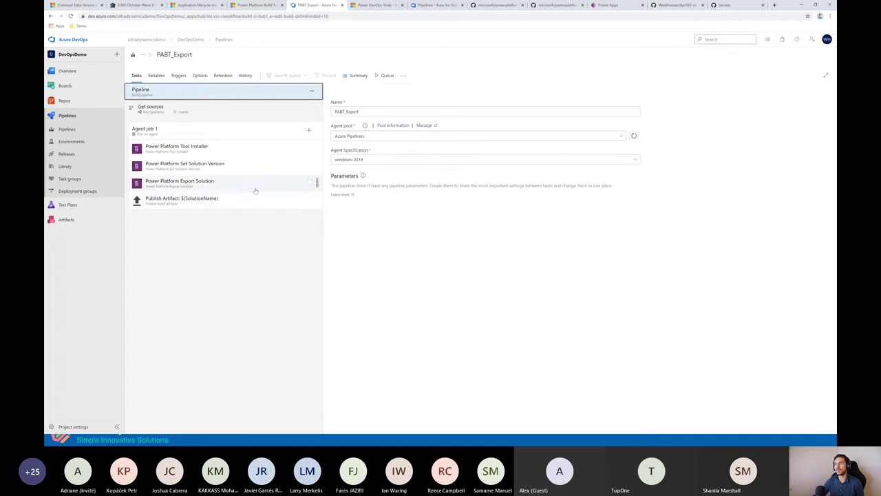
click(216, 152)
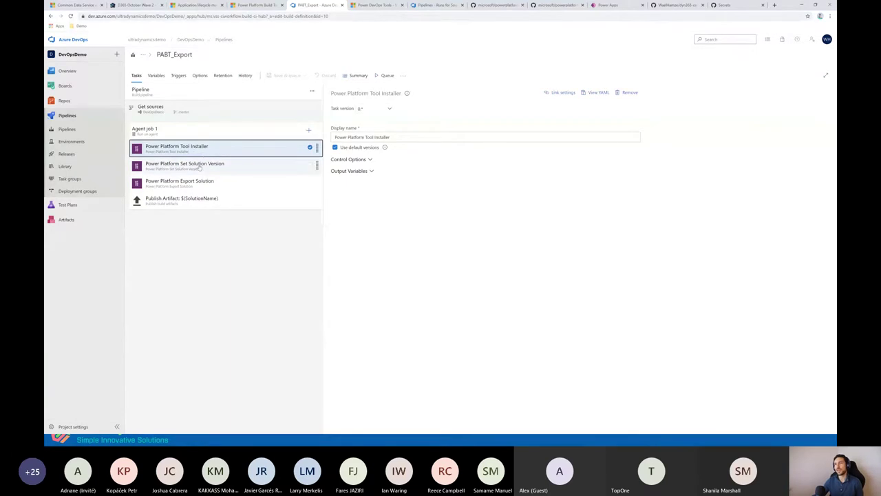
click(198, 169)
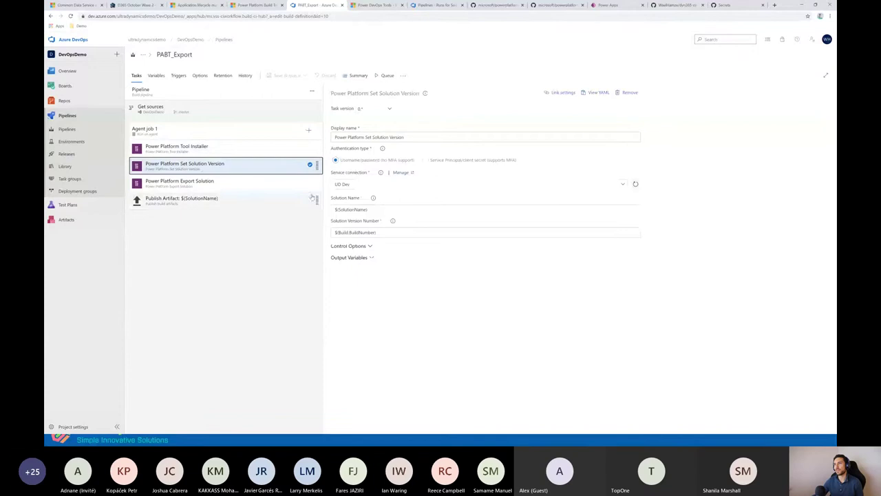
click(368, 209)
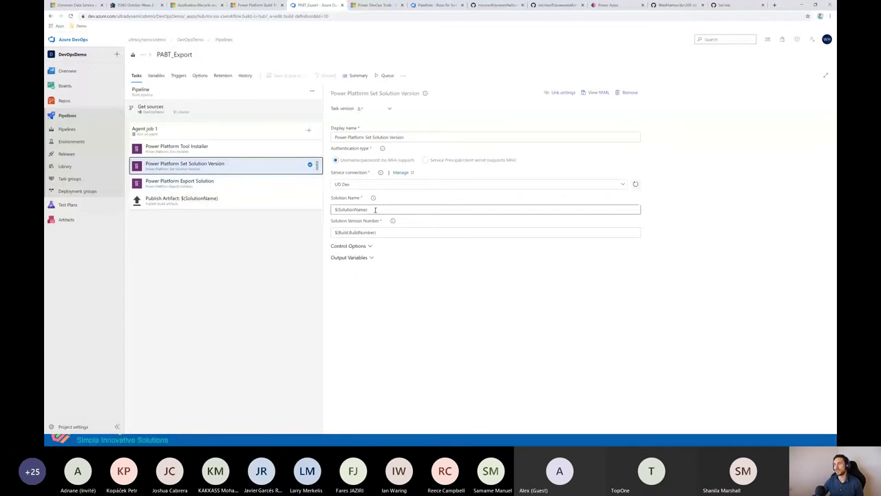
drag(375, 209, 336, 209)
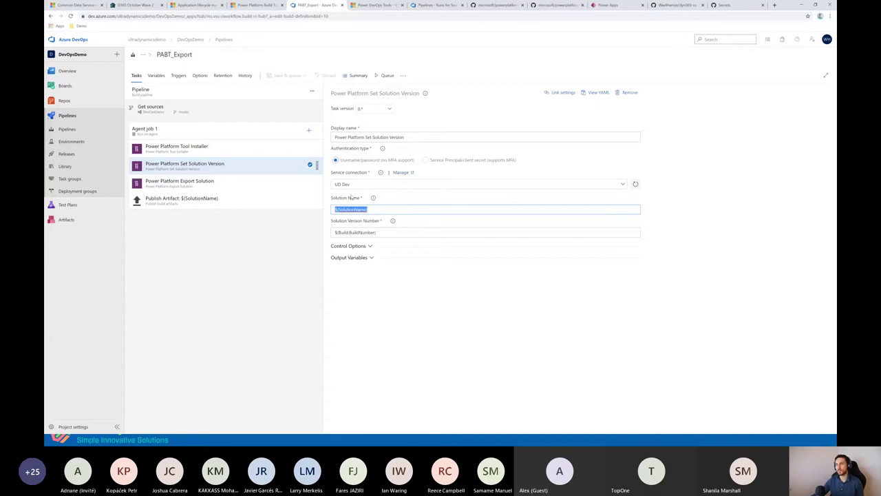
click(213, 187)
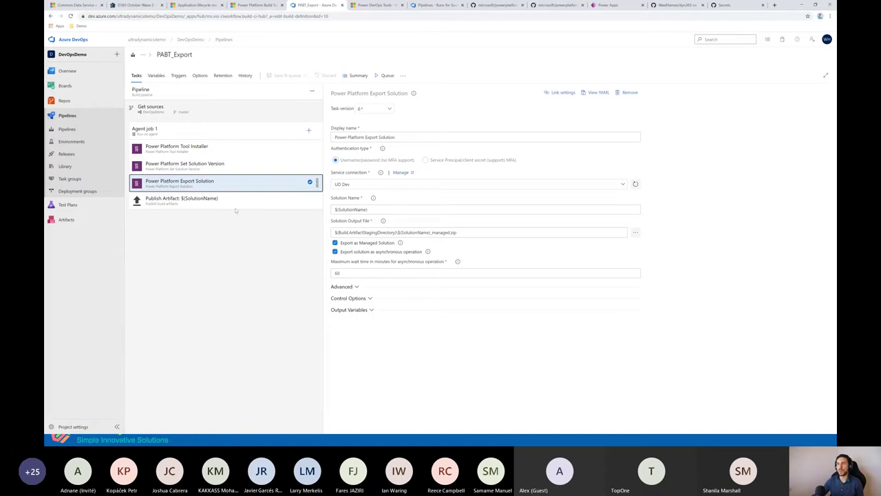
click(208, 200)
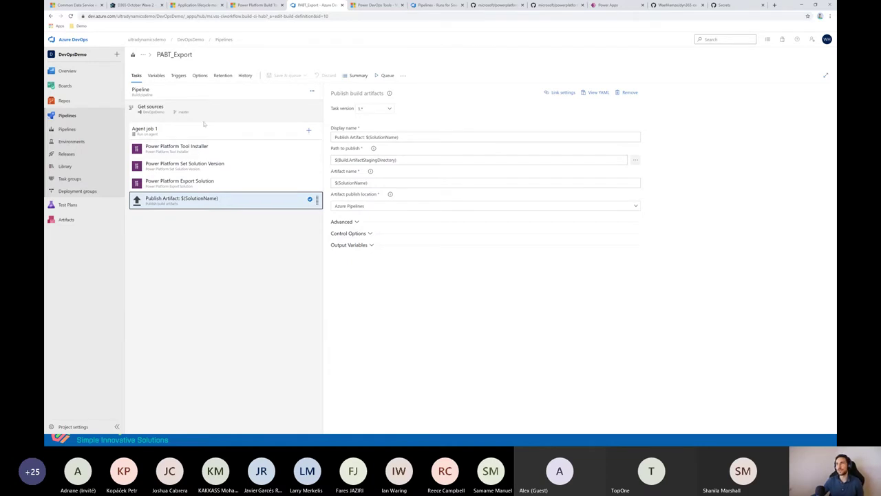
Step: Open run #1.0.0.5 of the PABT_Export pipeline and examine the executed steps of Agent job 1
click(50, 16)
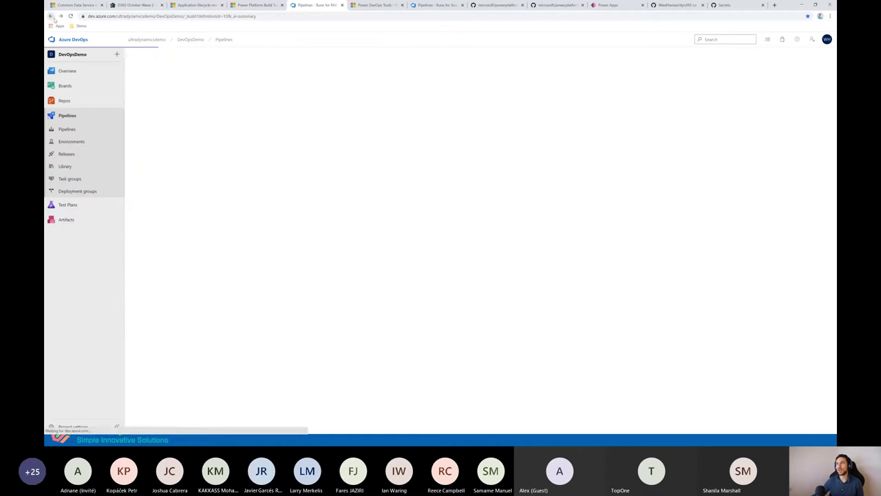
click(227, 110)
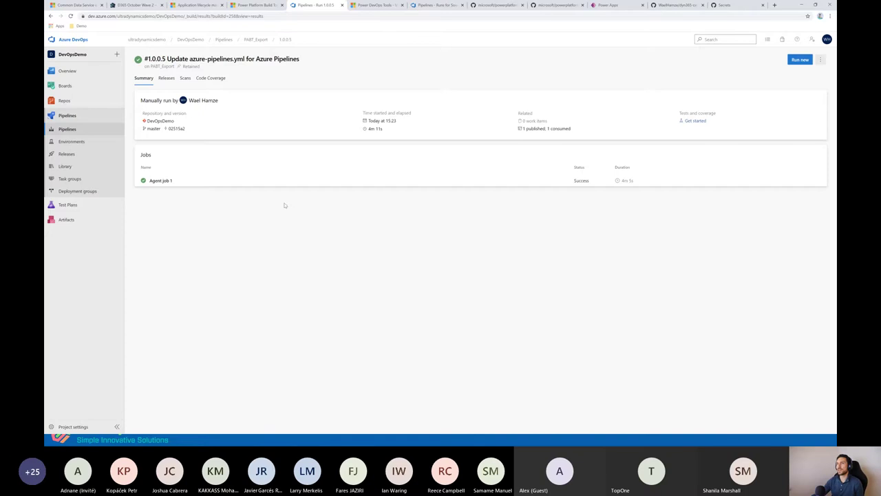
click(242, 183)
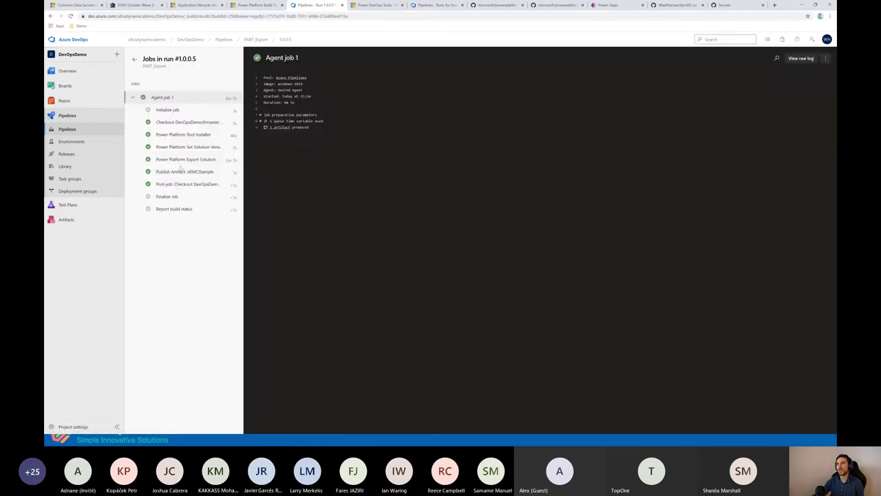
Step: Inspect the files in the xRMCISample artifact published by run #1.0.0.5, and return to the run summary
click(50, 16)
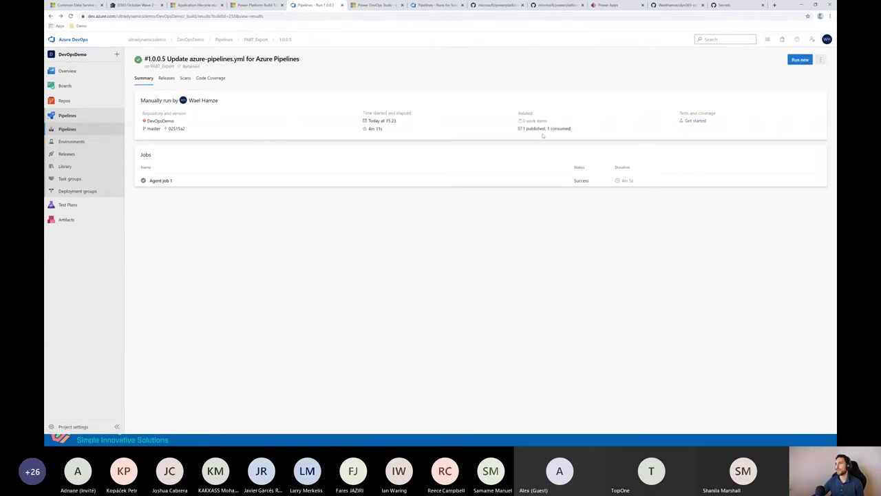
click(540, 130)
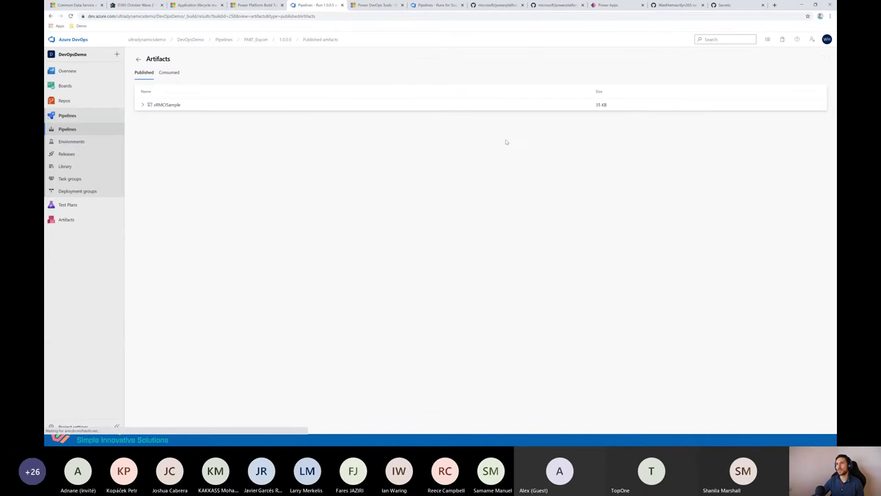
click(143, 104)
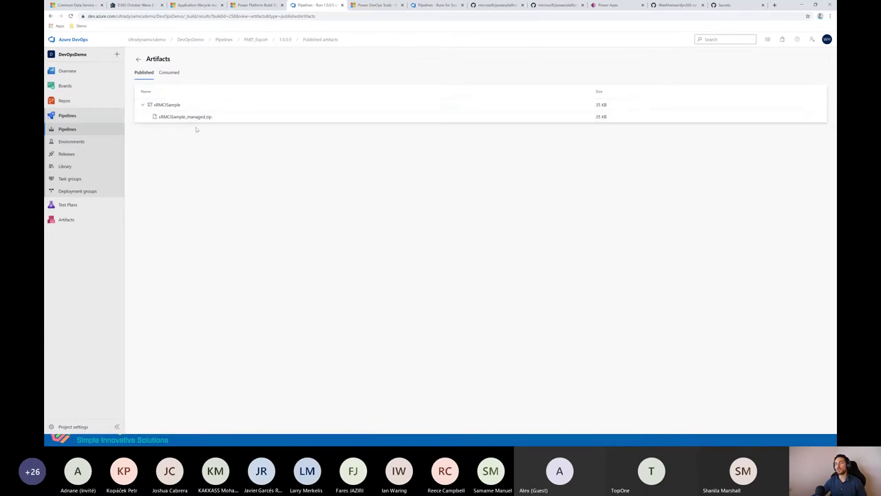
click(138, 59)
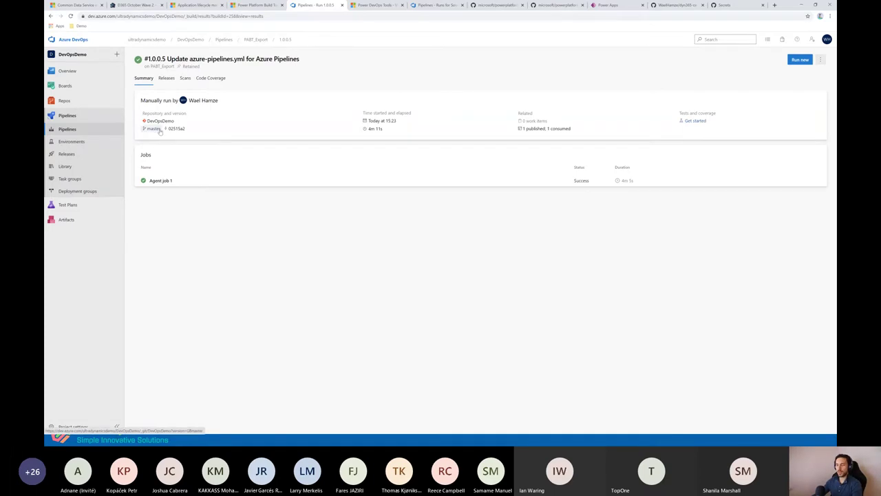
key(alt+Tab)
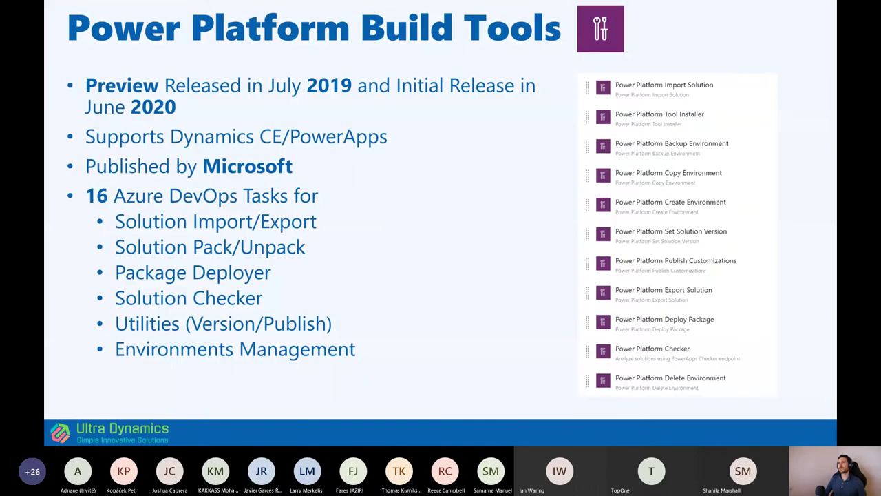
key(Right)
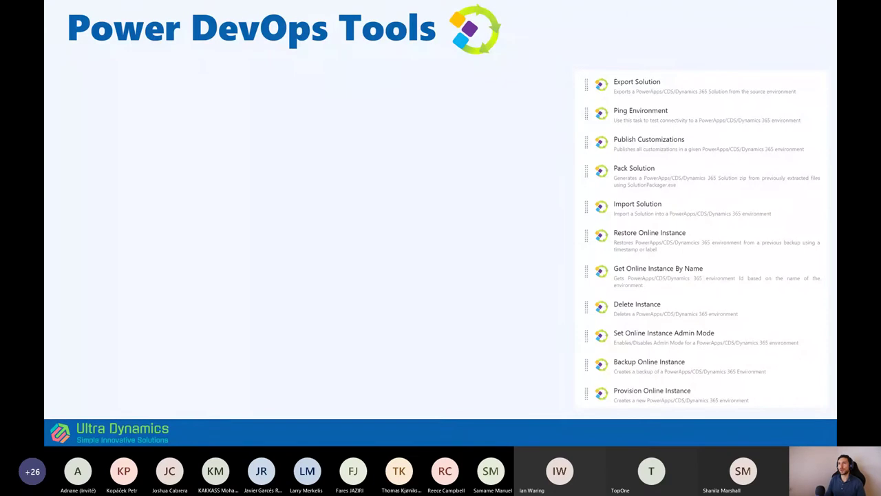
key(Right)
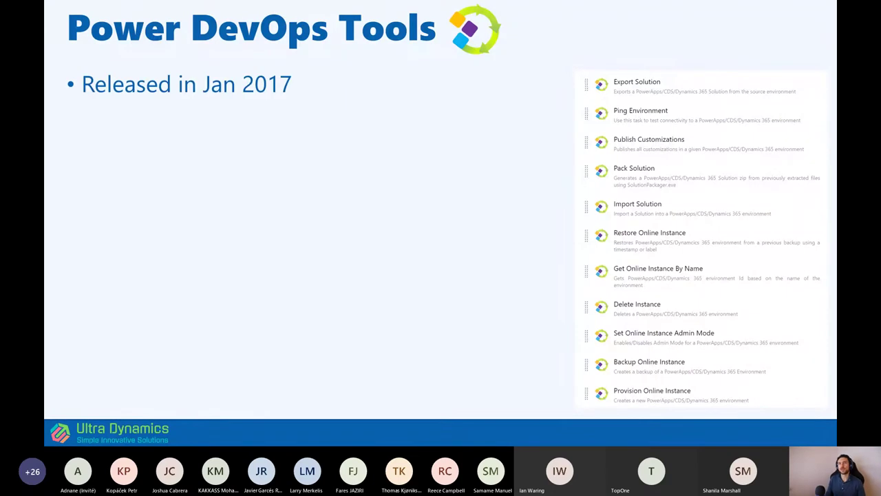
key(Right)
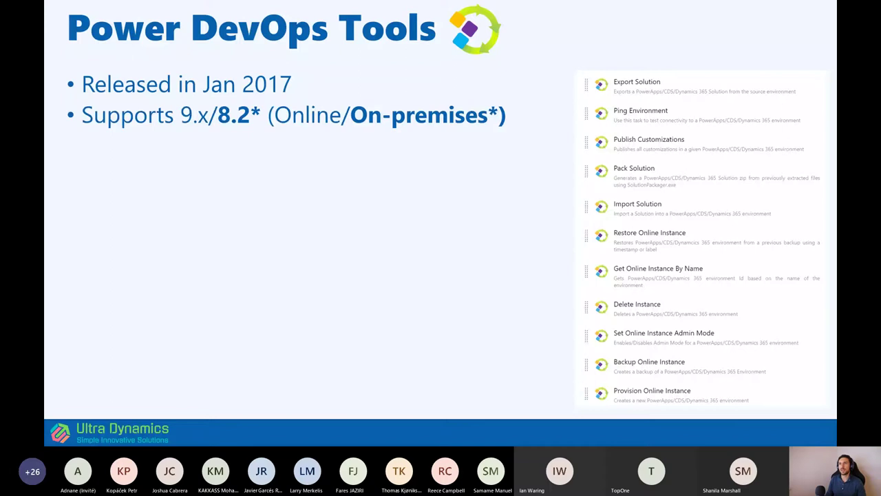
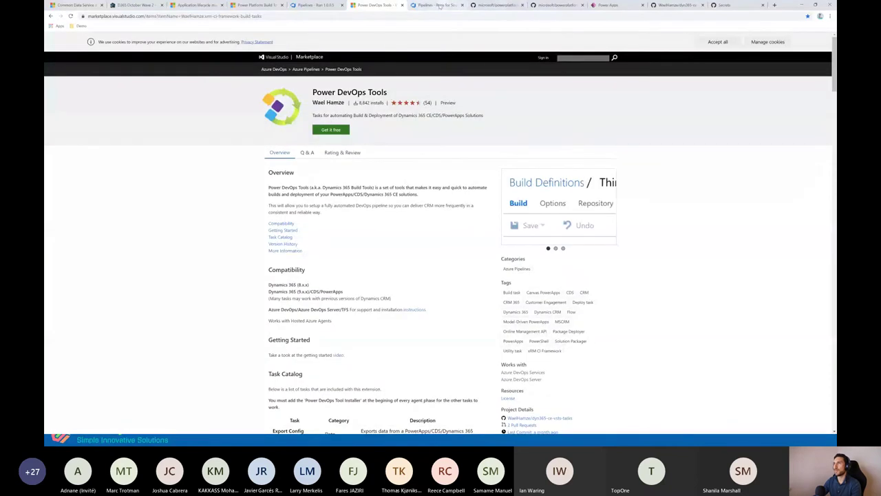
Step: Open the SourceBased pipeline for editing and review its solution build, test, tool installer, set version and pack solution task settings
click(456, 4)
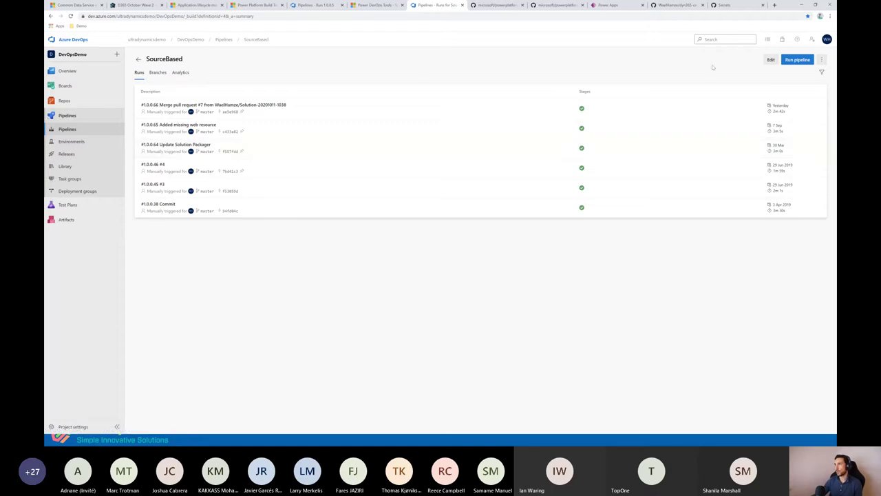
click(771, 59)
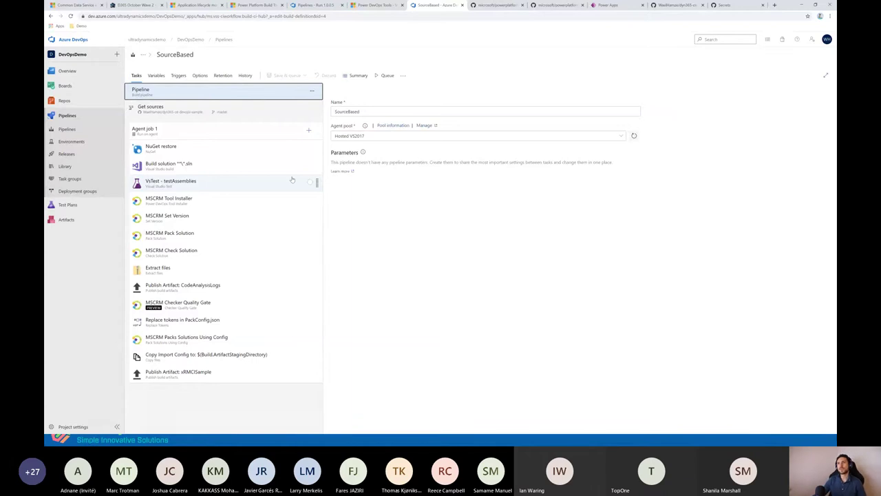
click(202, 170)
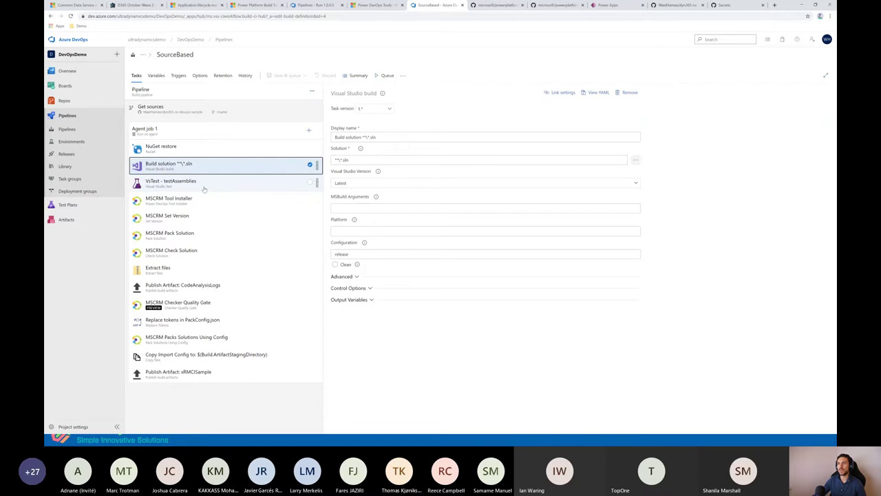
click(204, 187)
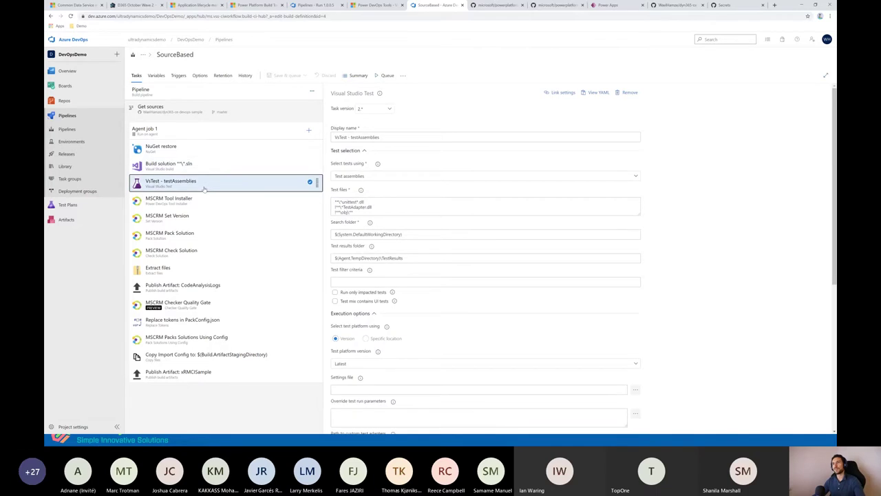
click(199, 206)
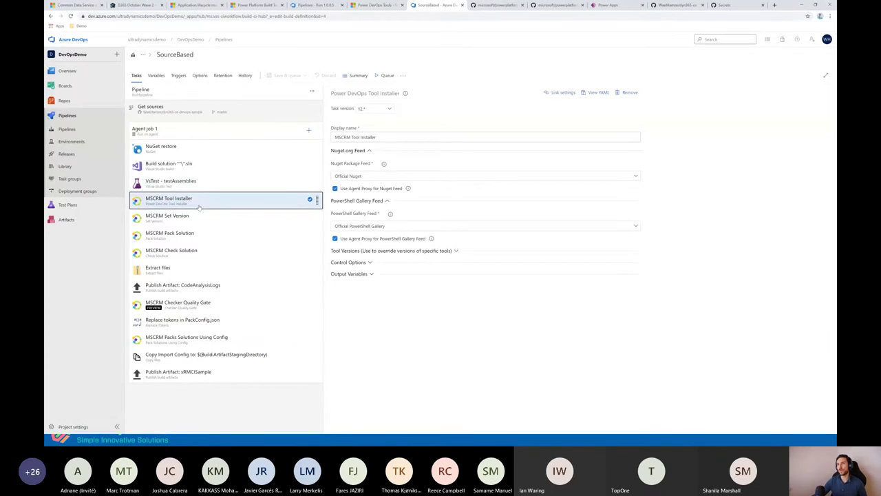
click(237, 218)
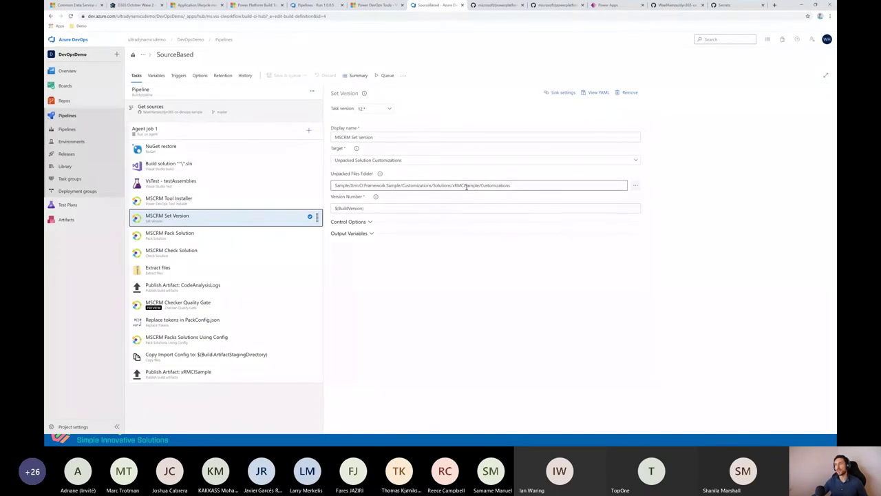
click(209, 241)
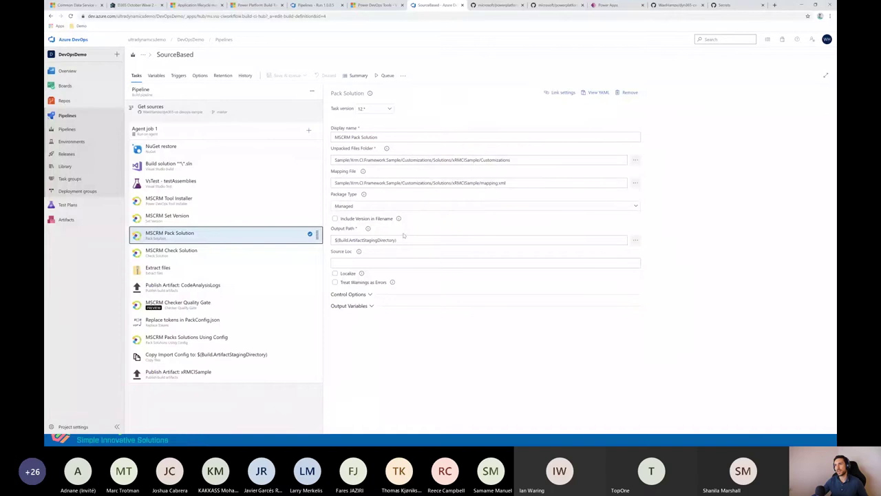
Step: Review the settings of the MSCRM Check Solution, MSCRM Checker Quality Gate and Publish Artifact: xRMCISample tasks
click(206, 254)
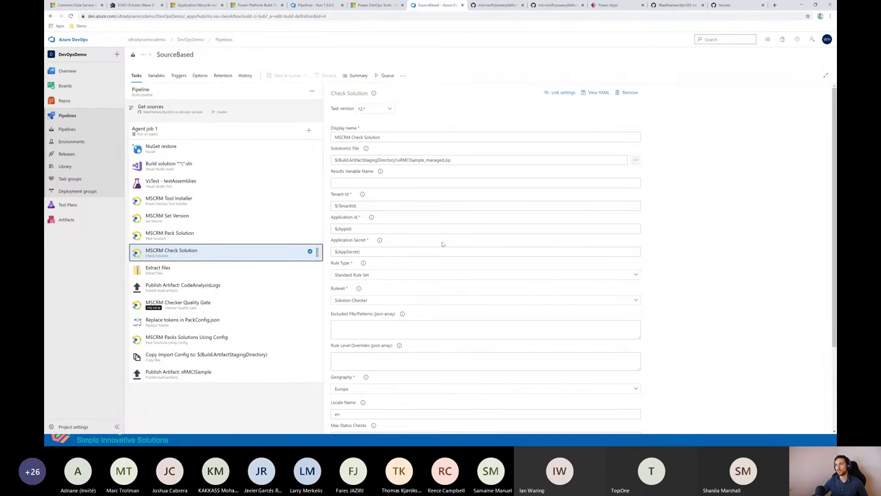
scroll(511, 244, down, 2)
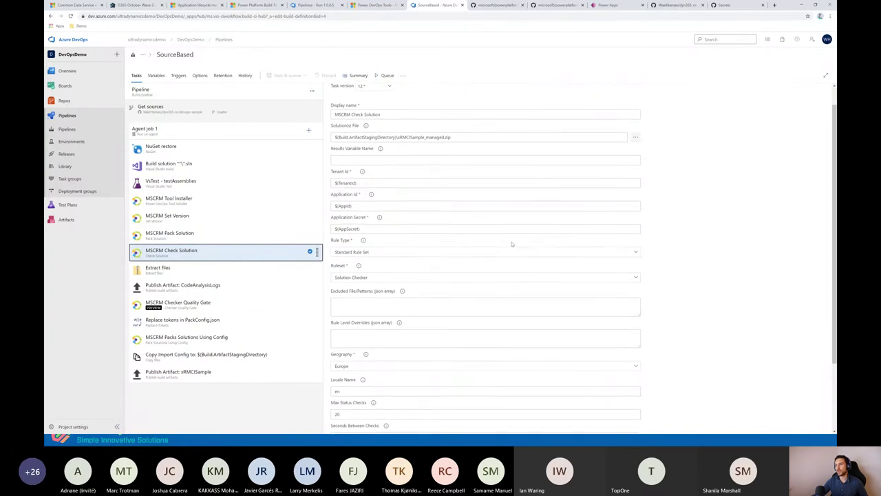
scroll(511, 243, down, 1)
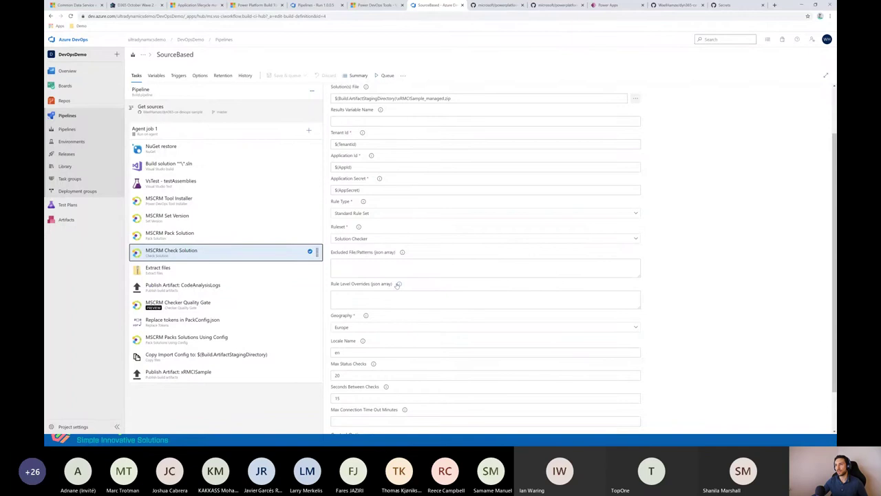
scroll(398, 285, up, 3)
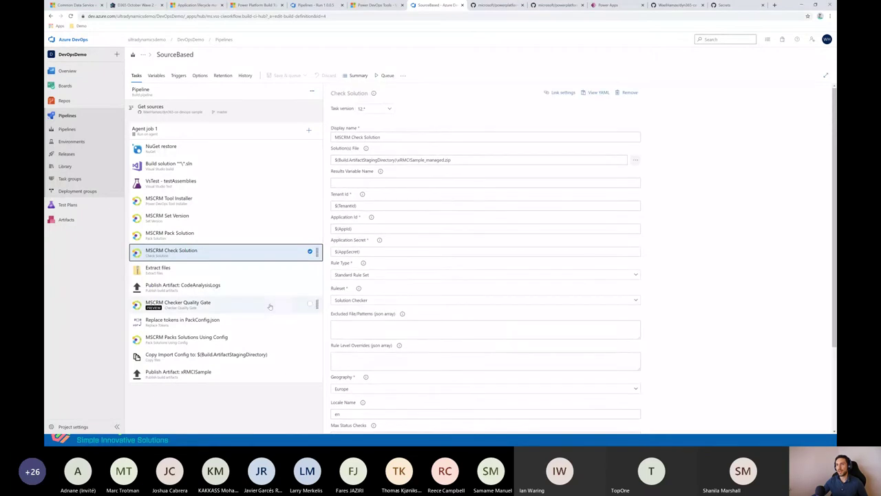
click(221, 308)
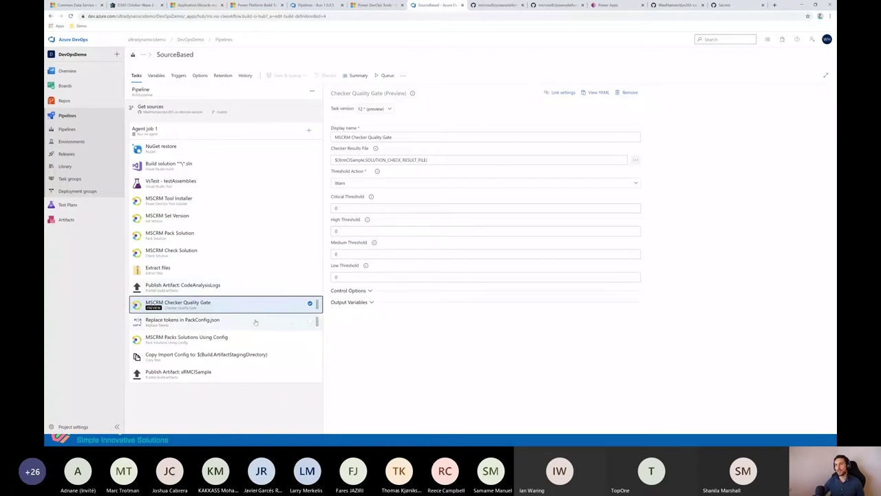
click(217, 375)
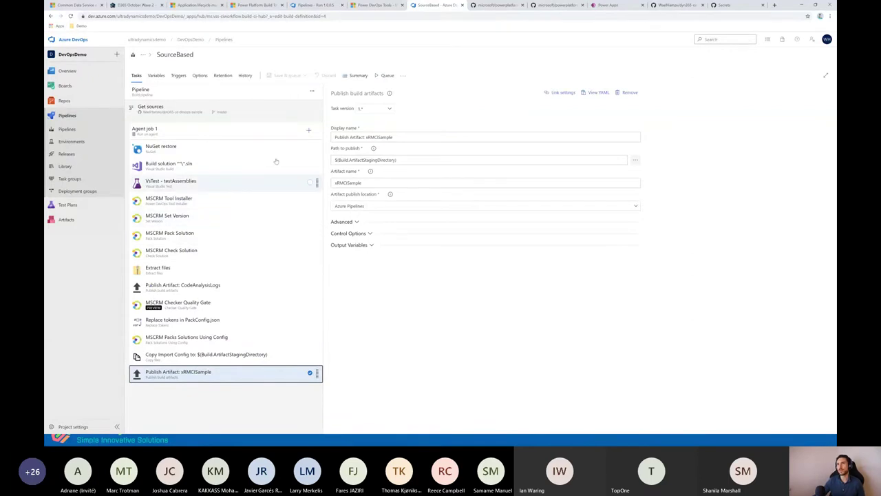
Step: Return to the SourceBased pipeline's run list and open the summary of run #1.0.0.66
click(50, 16)
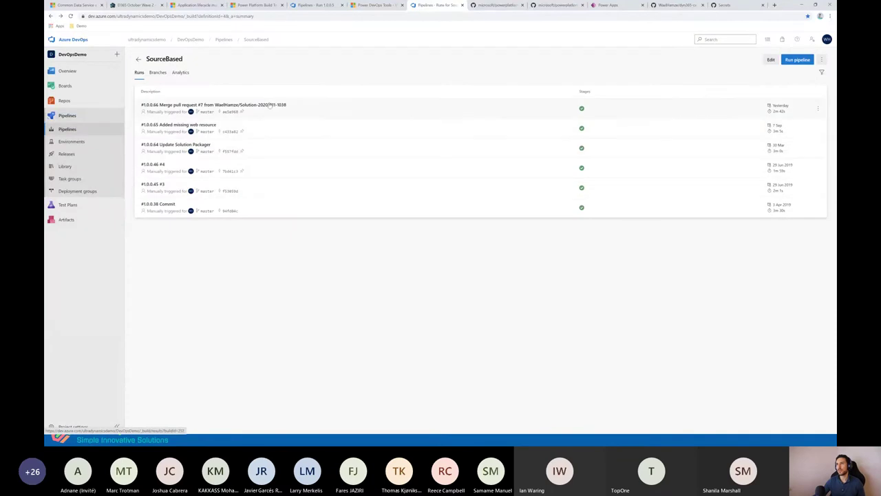
click(365, 129)
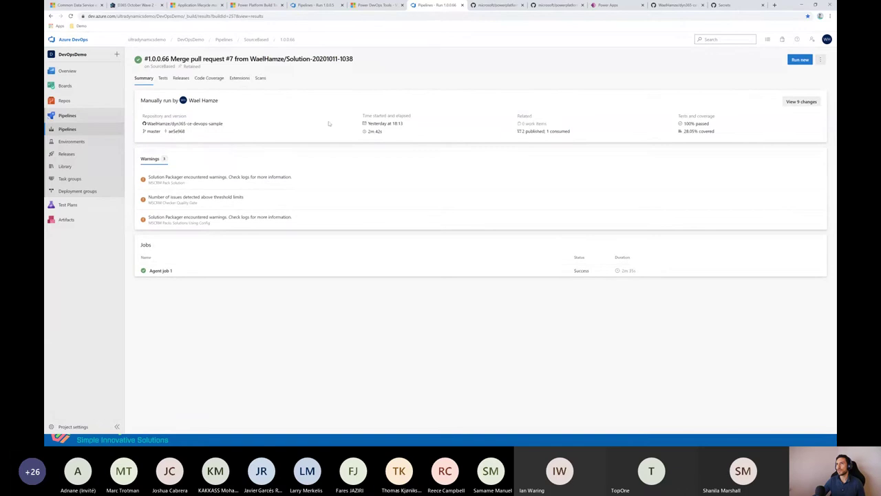
Step: Review the scan findings and test results of run #1.0.0.66, and return to the run summary
click(260, 78)
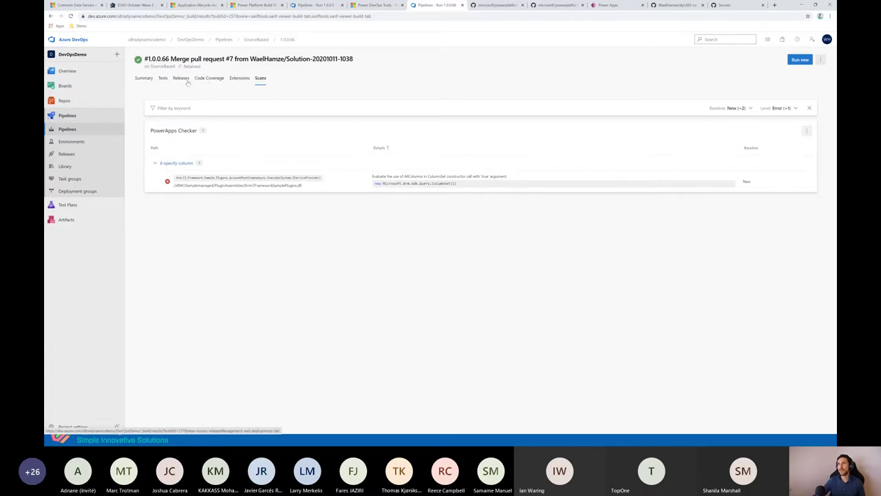
click(162, 78)
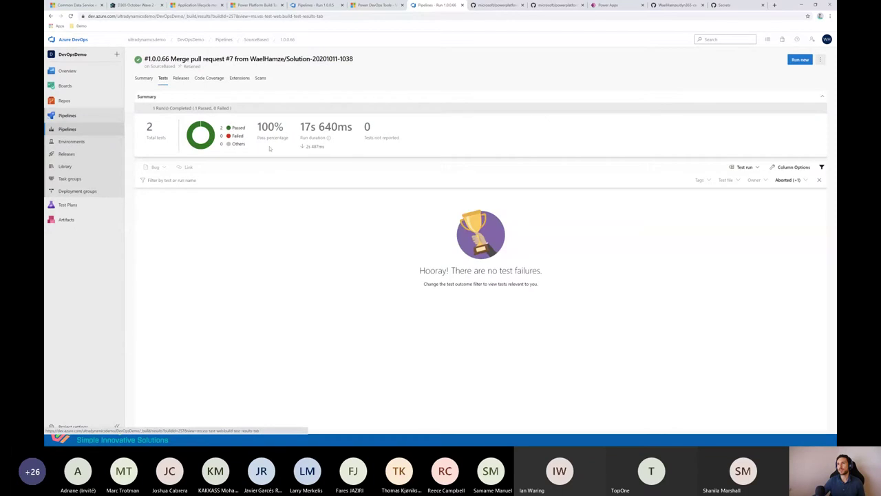
click(144, 80)
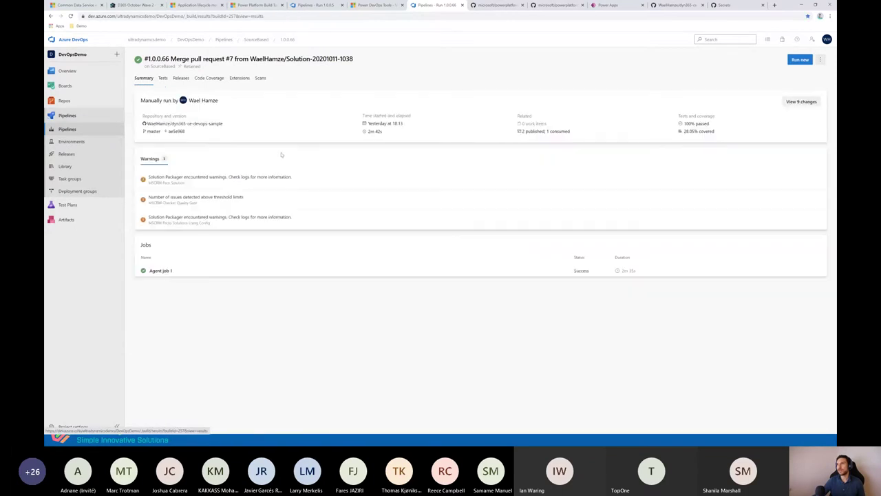
Step: Inspect the files in run #1.0.0.66's published xRMCISample artifact and the tasks of Agent job 1, returning to the summary
click(546, 131)
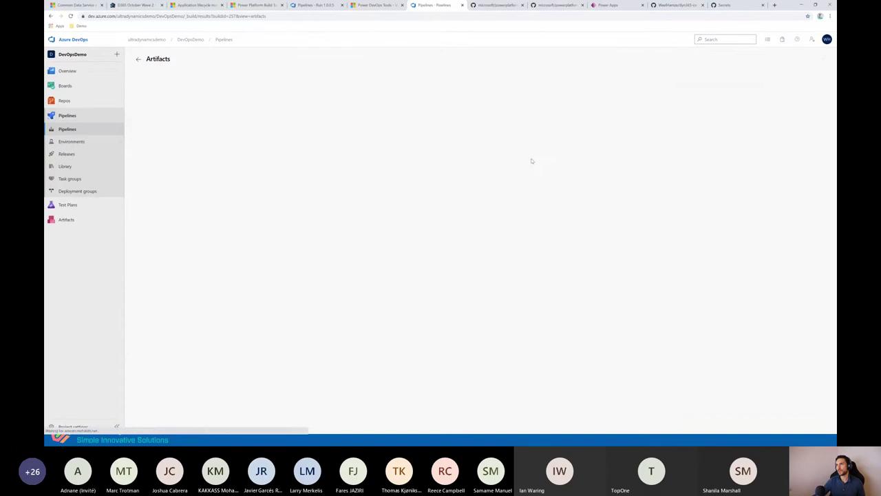
click(142, 117)
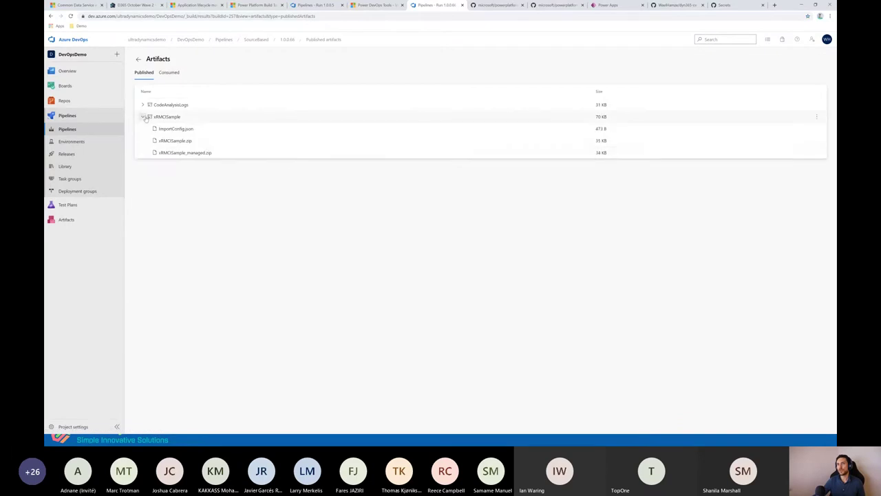
click(139, 60)
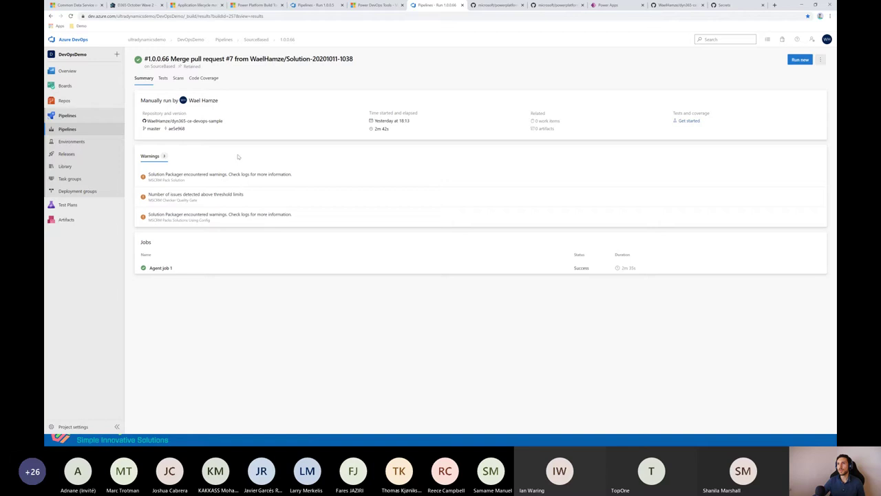
click(240, 273)
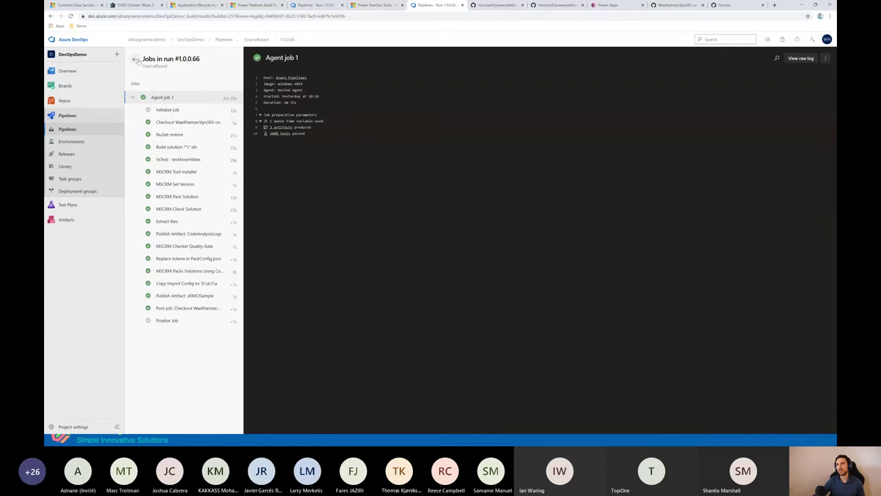
click(135, 60)
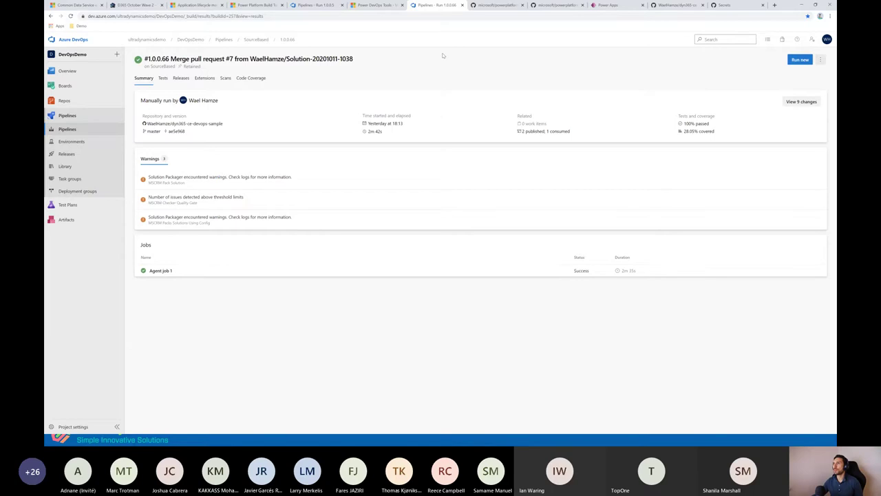
Step: Switch to the PowerPoint slide show and advance to the GitHub Actions for Power Platform slide
key(alt+Tab)
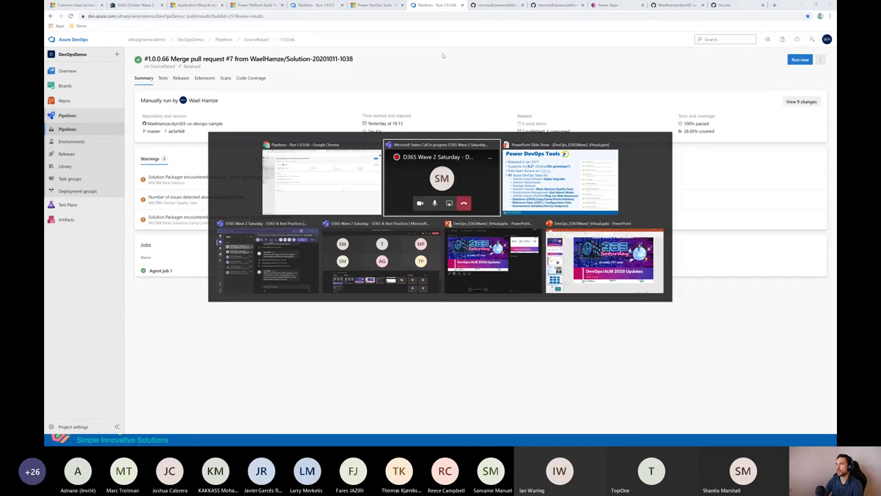
key(alt+Tab)
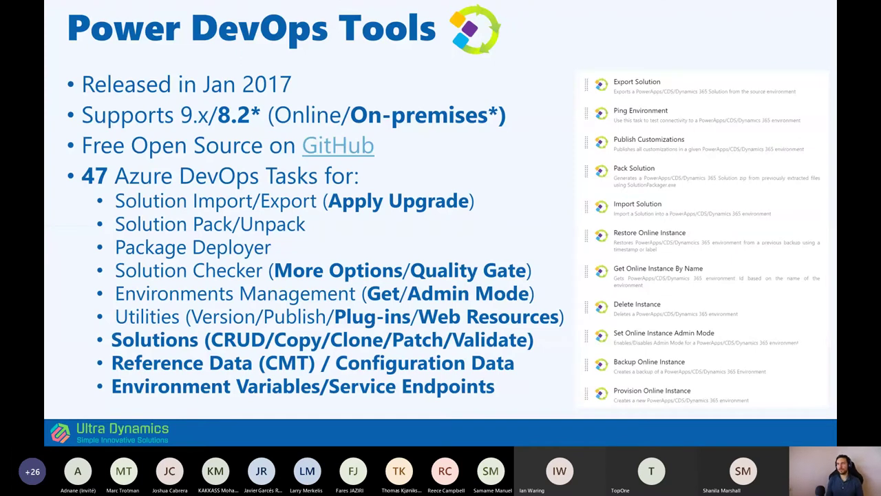
key(Right)
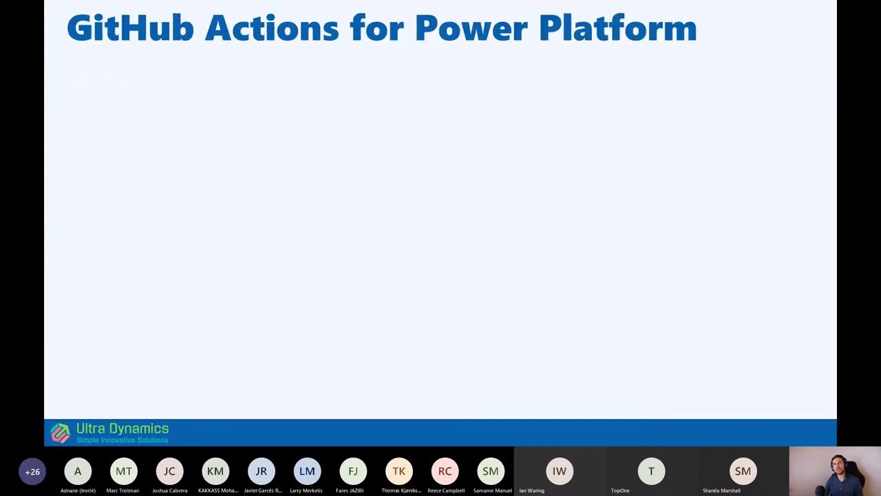
key(Right)
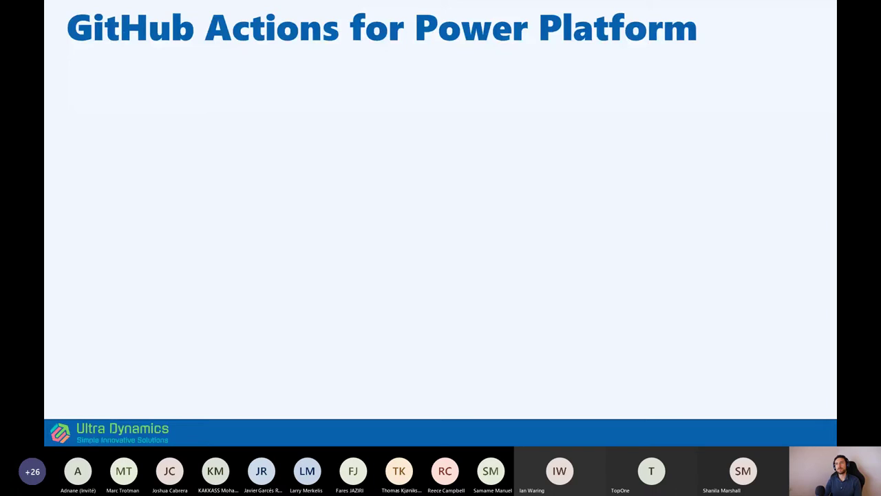
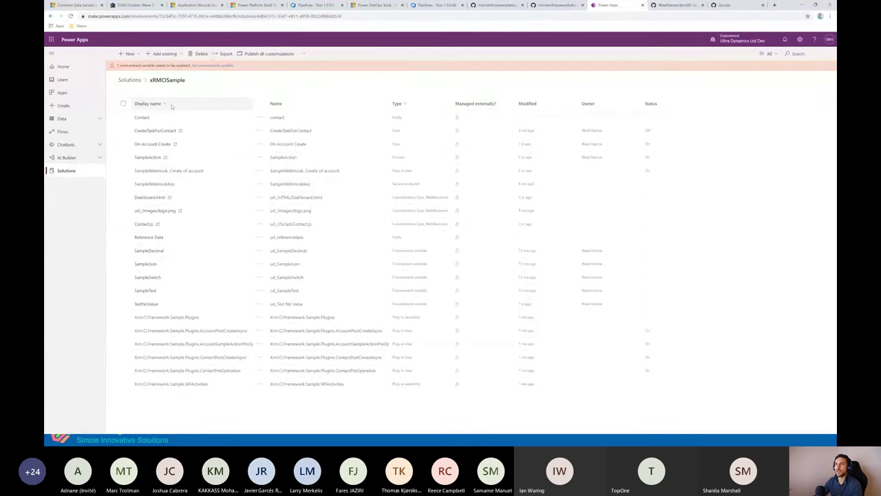
Step: Add a text field named WAve2 to the Contact entity in the xRMCISample solution, save the entity and publish all customizations
click(143, 118)
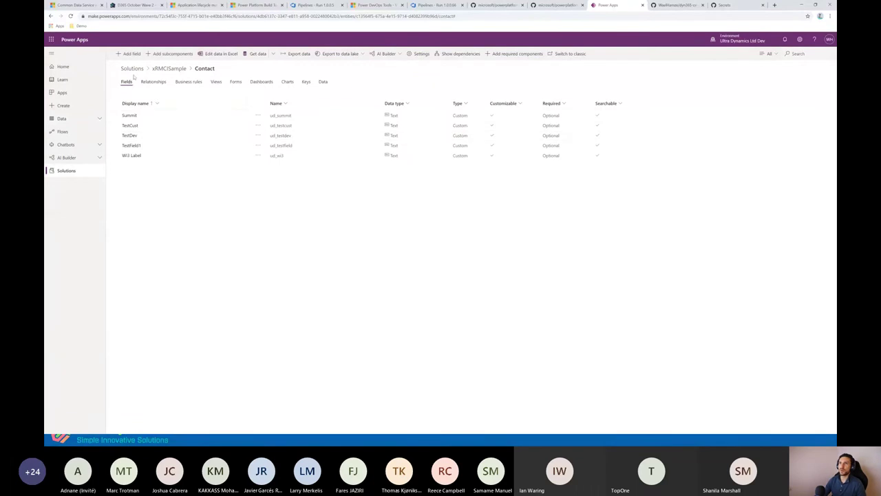
click(131, 54)
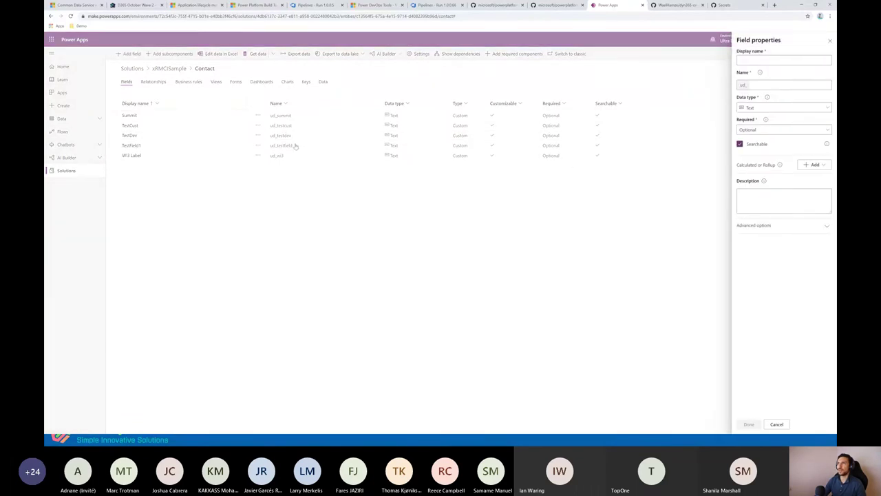
click(787, 60)
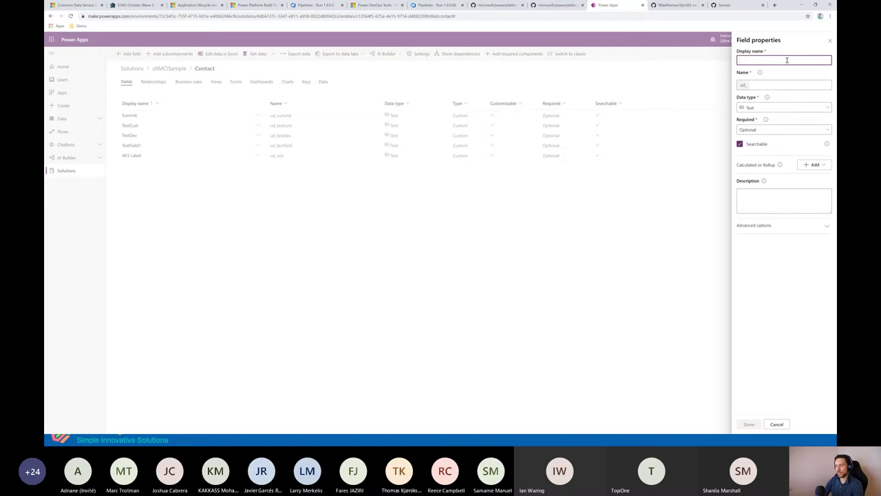
text(WAve2)
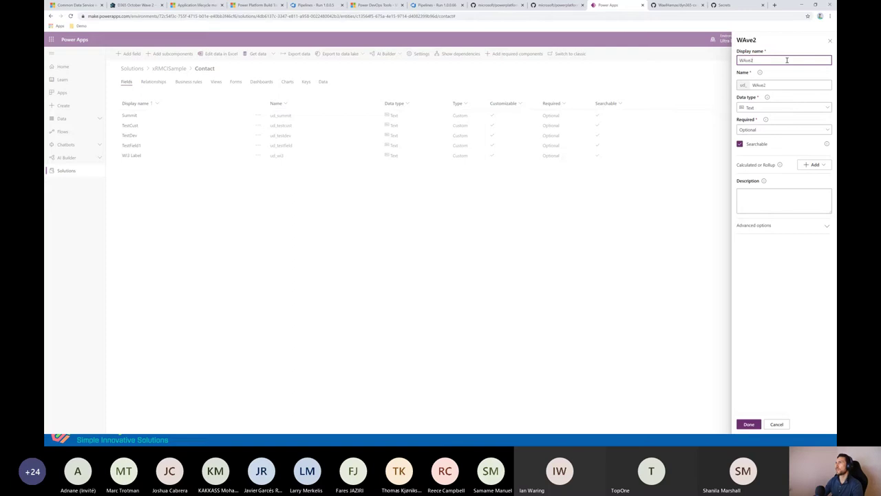
click(745, 425)
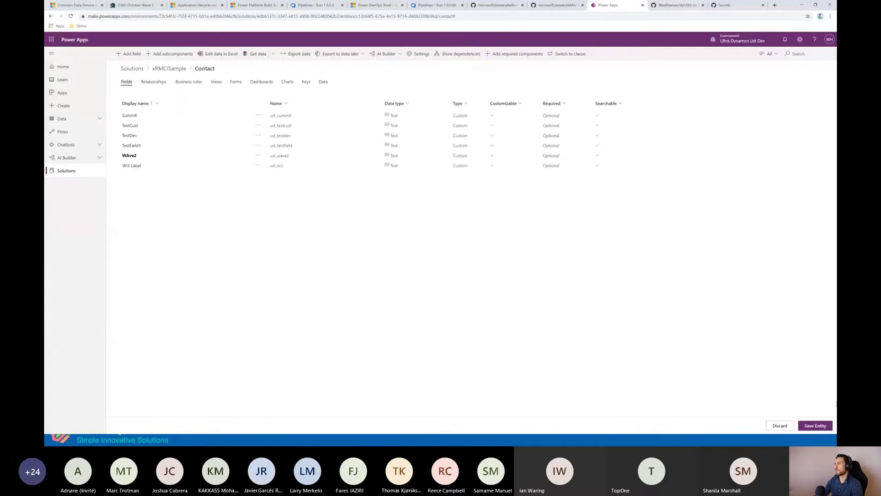
click(815, 424)
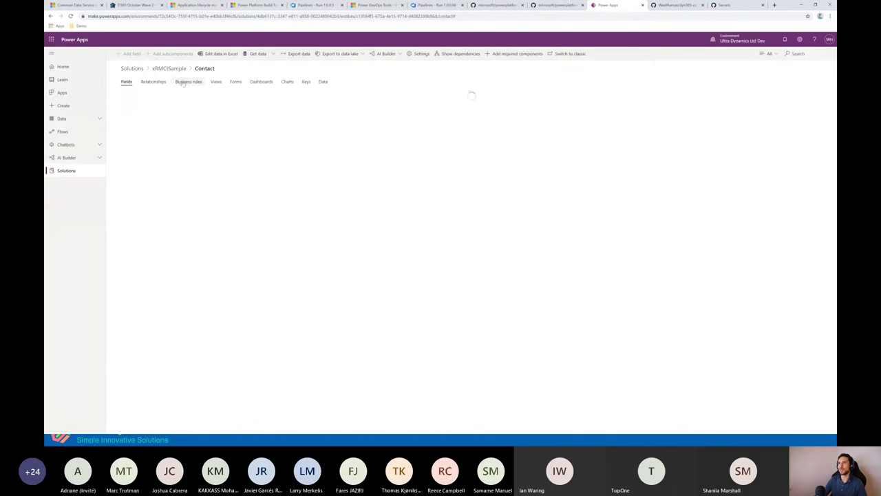
click(170, 69)
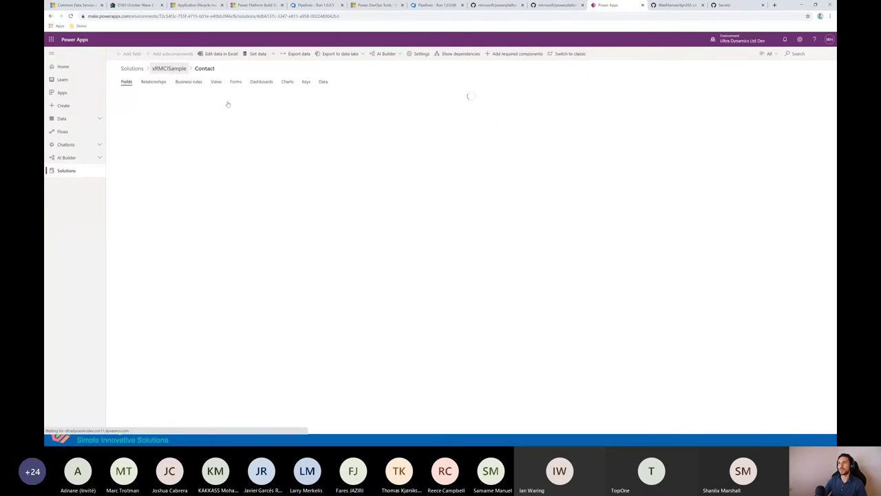
click(268, 53)
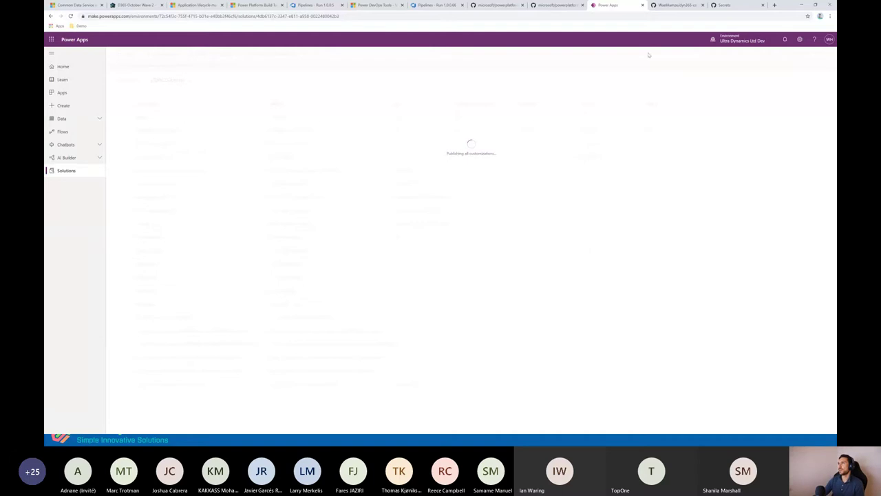
Step: Switch to the dyn365-ce-devops-sample repository on GitHub and browse to the Sample/Solution/Entities folder
click(675, 5)
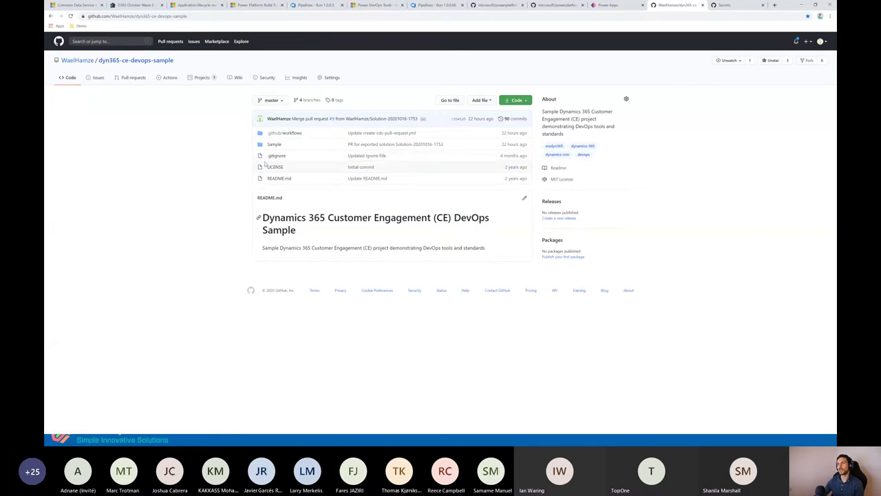
click(274, 144)
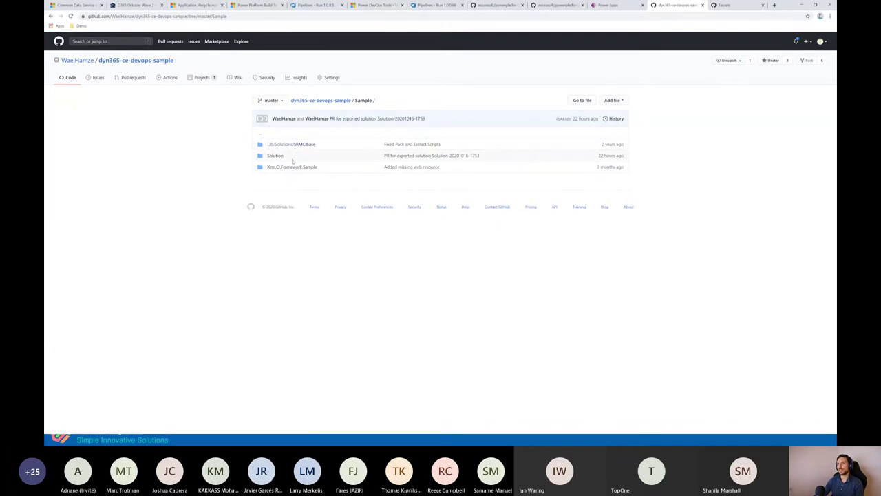
click(275, 156)
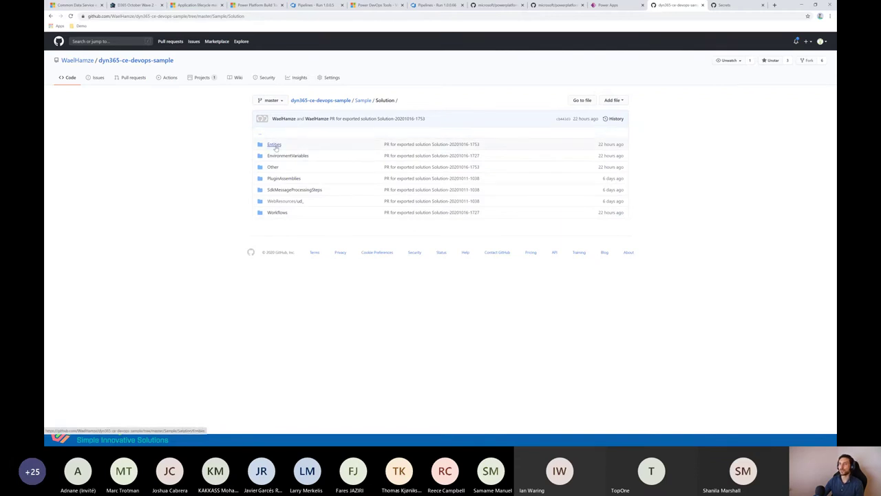
click(275, 145)
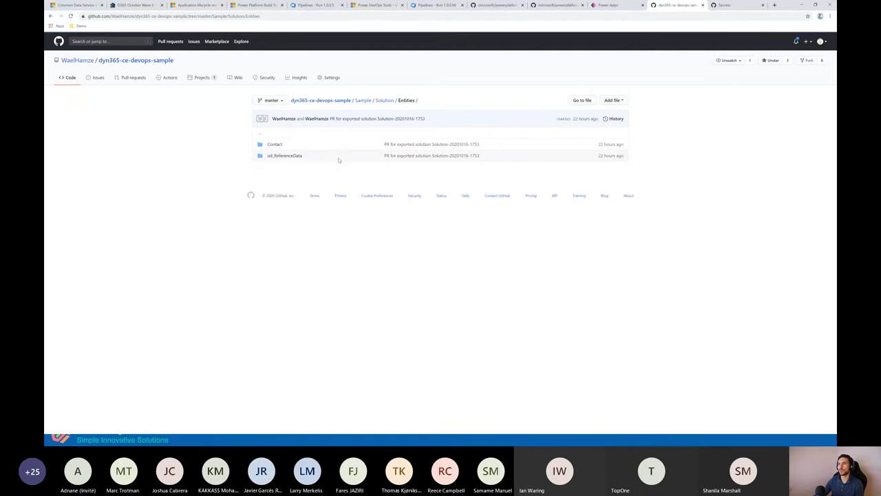
Step: Manually run the create-cds-pull-request workflow in the dyn365-ce-devops-sample repository
click(167, 79)
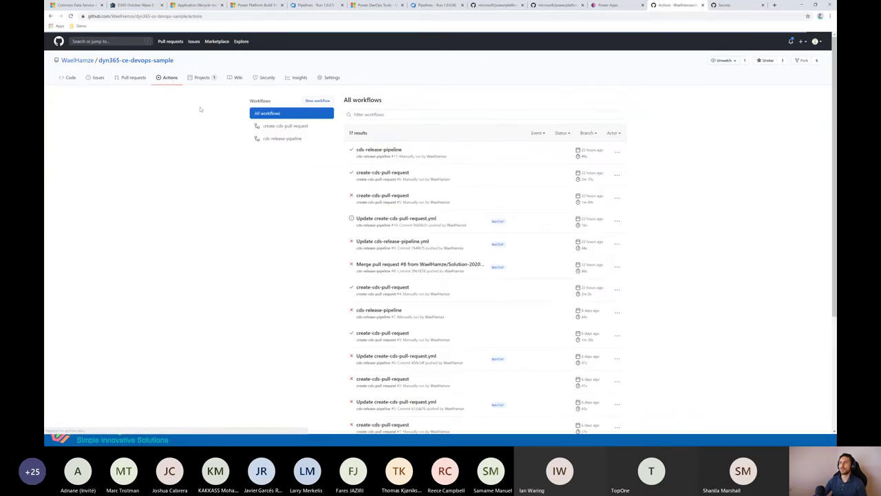
click(286, 126)
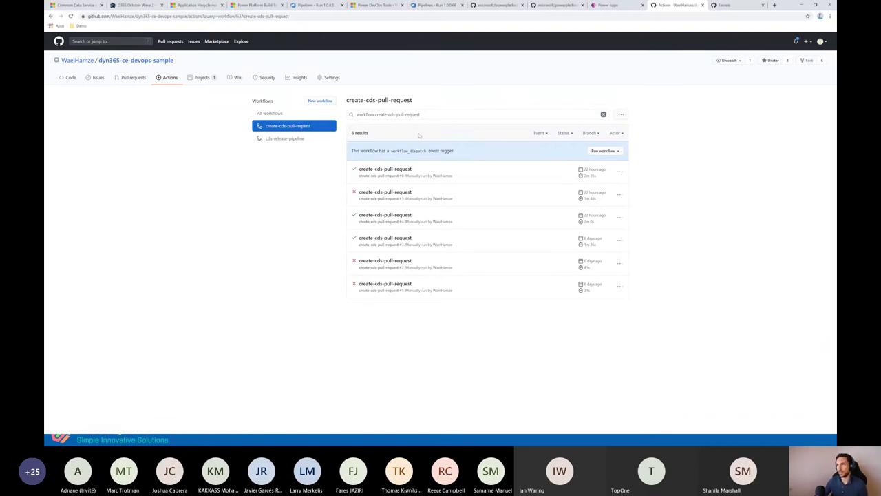
click(603, 150)
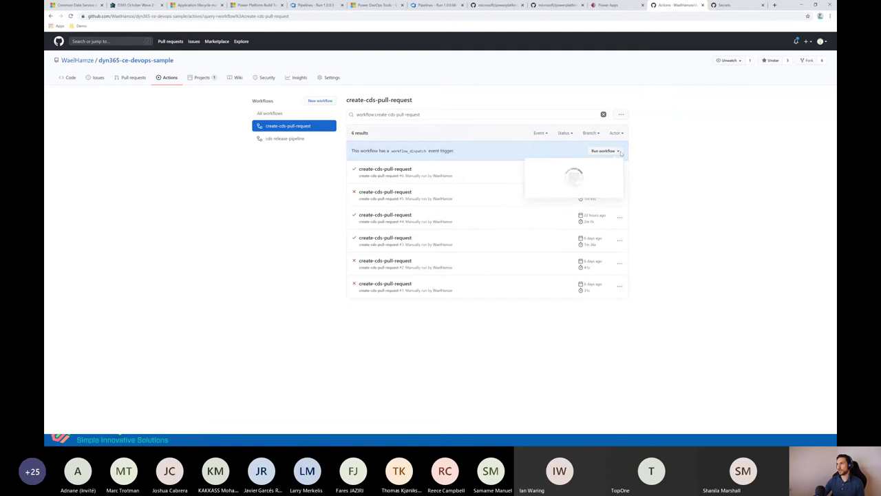
click(542, 190)
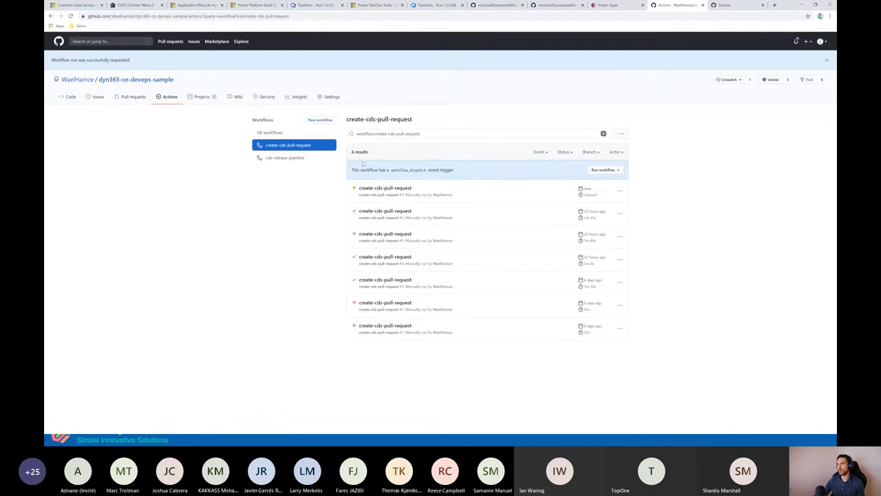
Step: Review the workflow file of the newest create-cds-pull-request run, and open the microsoft/powerplatform-actions-lab repository
click(397, 190)
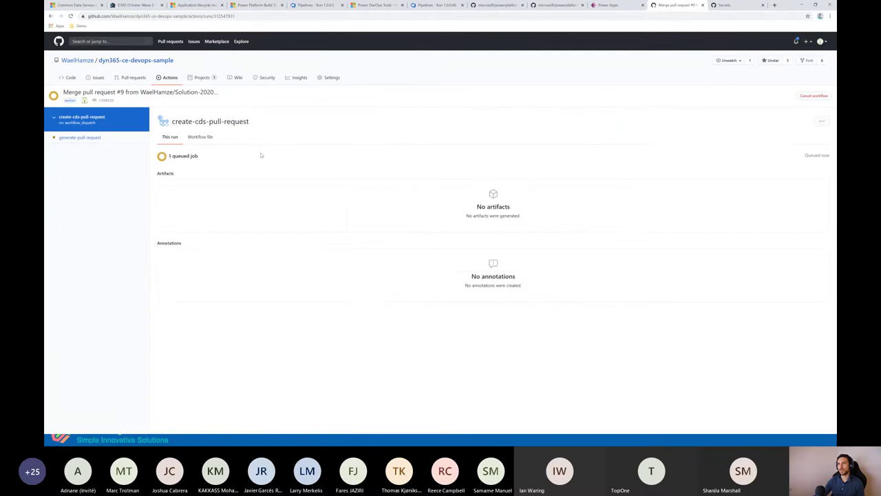
click(202, 137)
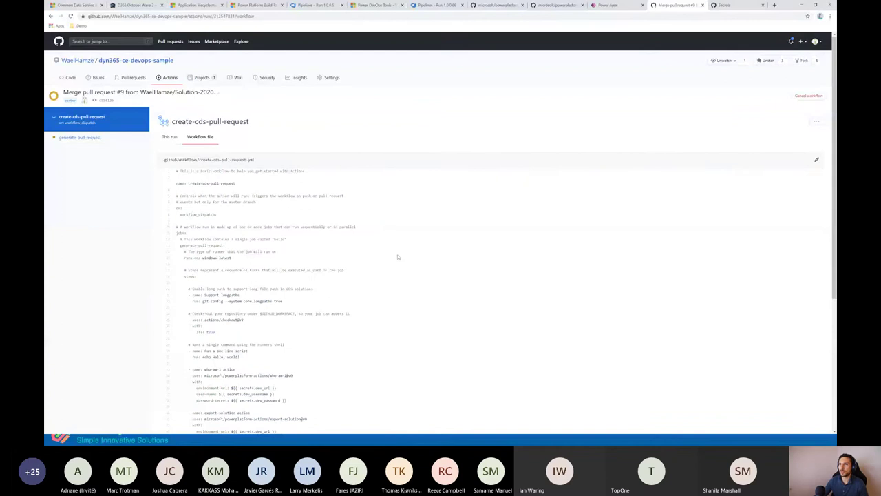
scroll(397, 257, down, 3)
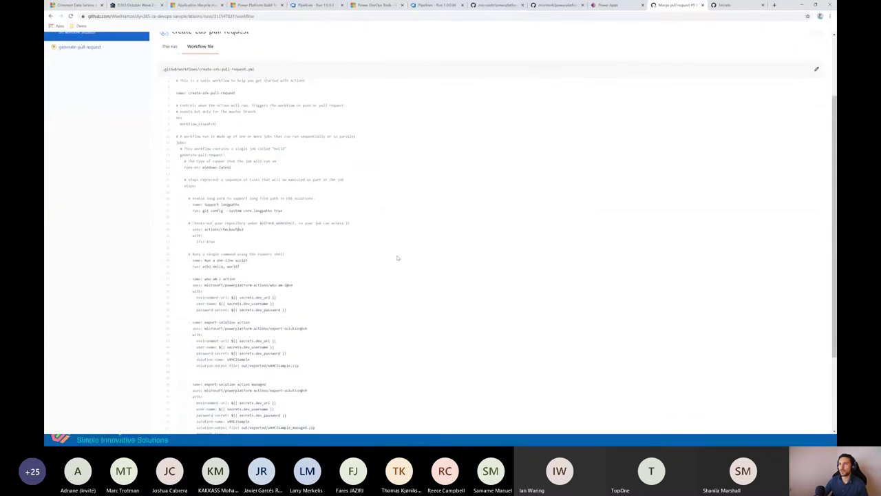
scroll(397, 258, up, 3)
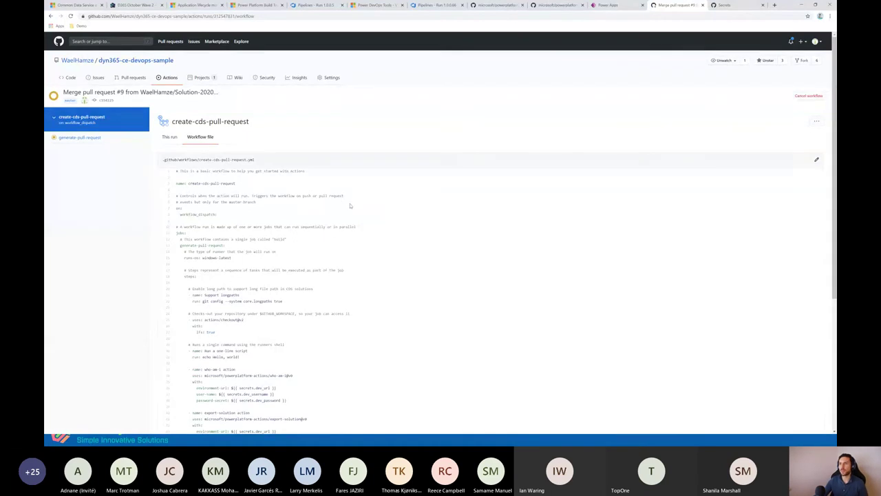
scroll(350, 205, down, 1)
scroll(349, 206, up, 1)
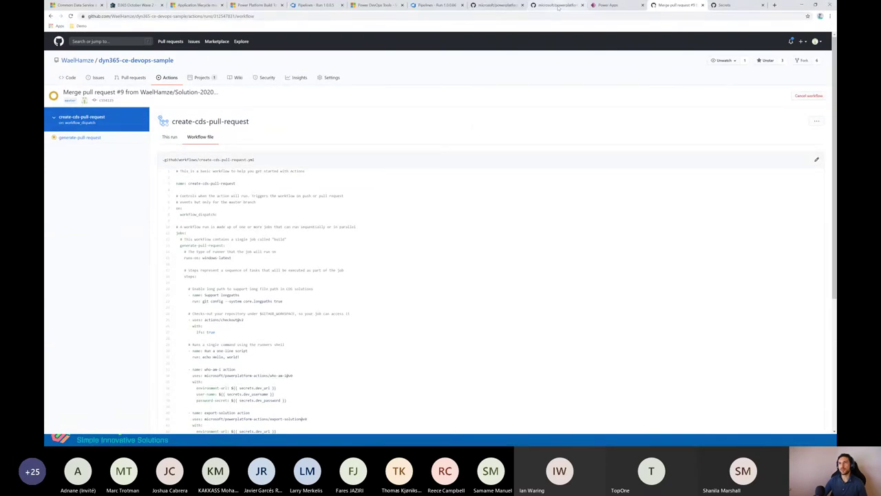
click(558, 6)
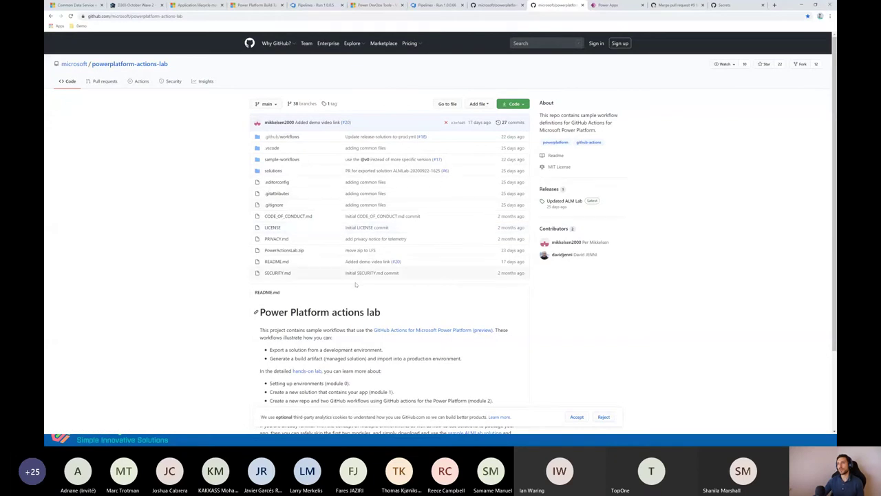
Step: Skim the powerplatform-actions-lab readme, and examine the workflow_dispatch trigger and runs-on setting in the create-cds-pull-request workflow file
scroll(362, 330, down, 2)
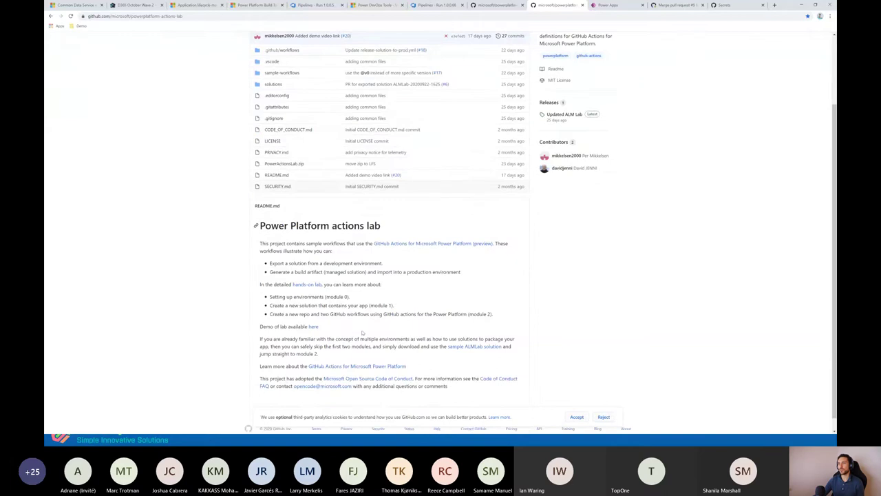
scroll(364, 296, up, 2)
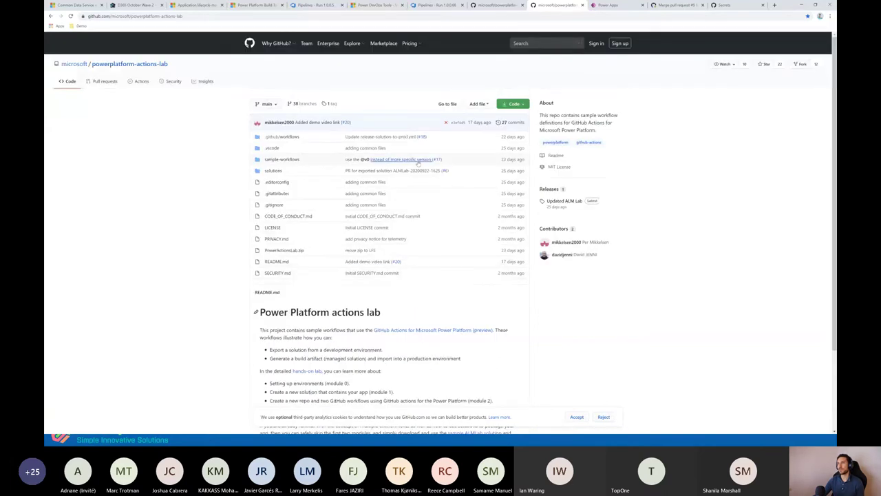
click(671, 5)
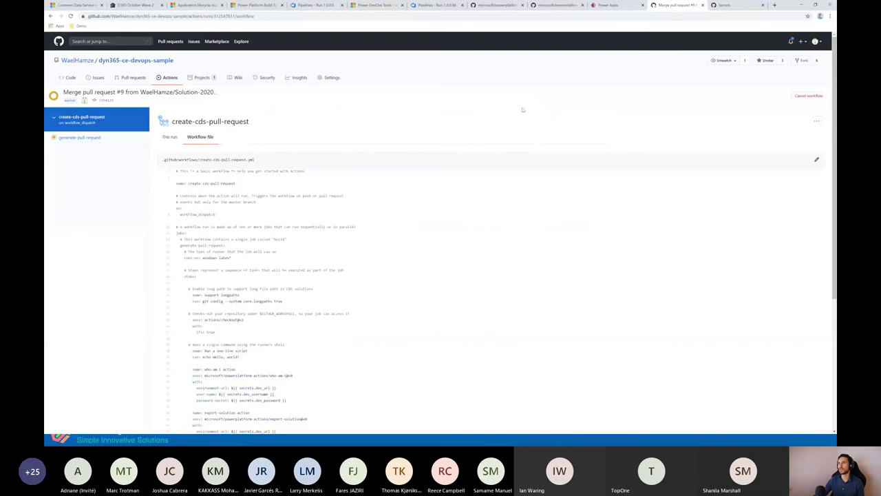
scroll(399, 228, down, 1)
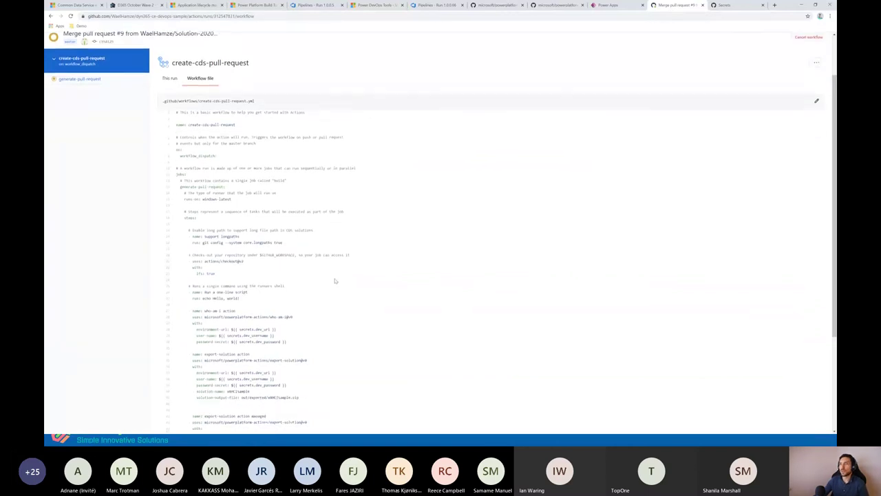
scroll(331, 282, down, 1)
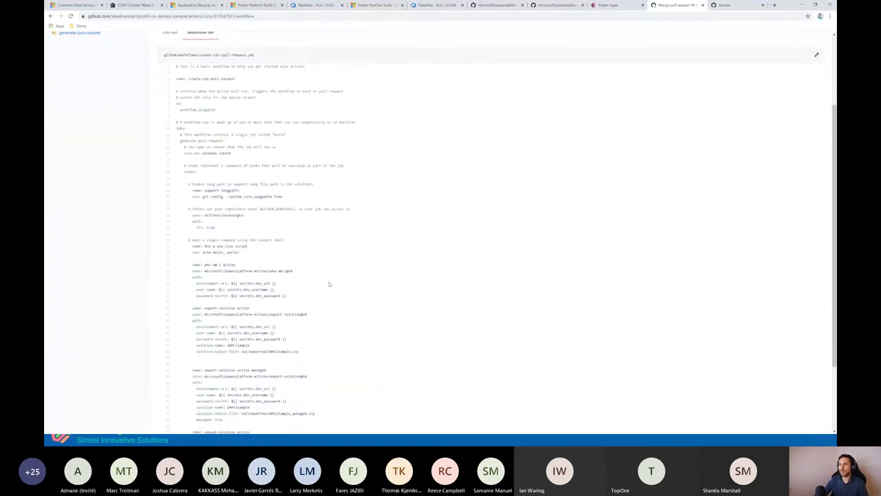
scroll(241, 196, up, 2)
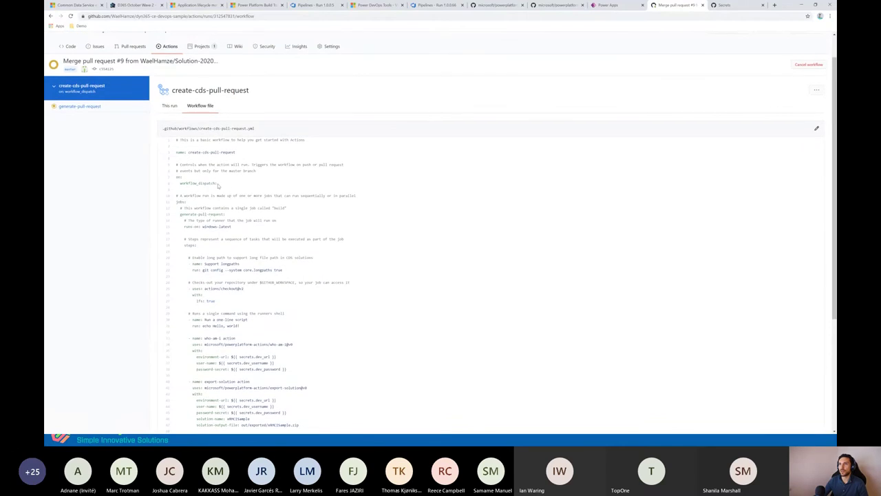
drag(217, 184, 169, 179)
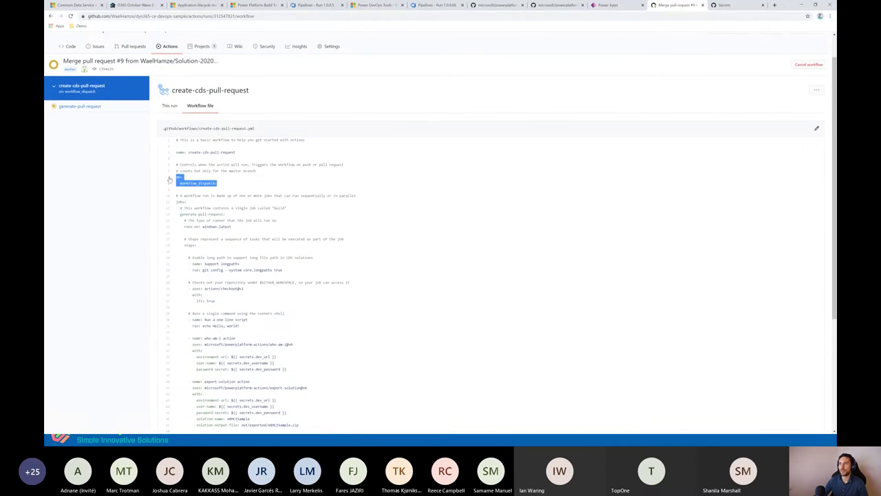
click(220, 186)
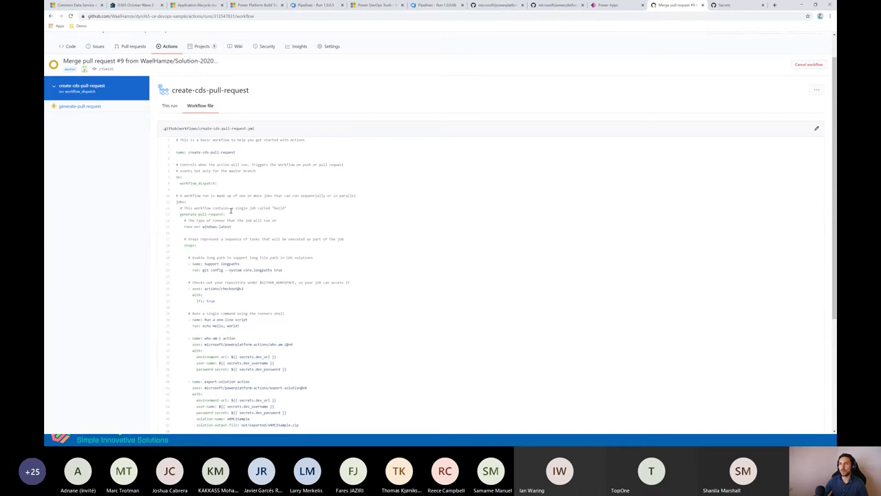
scroll(237, 220, down, 1)
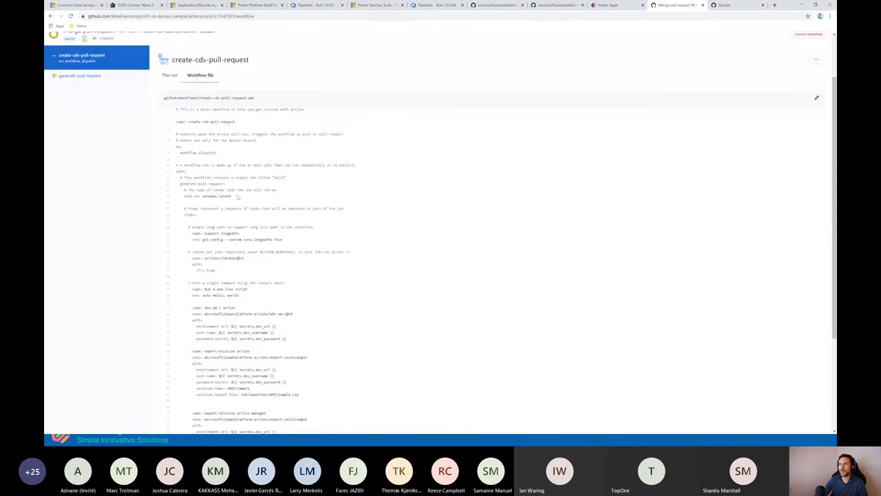
drag(230, 197, 165, 198)
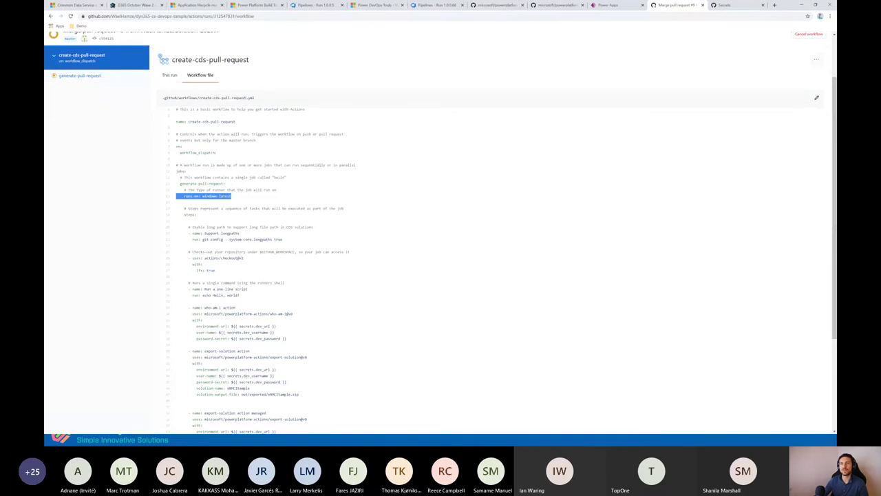
Step: Examine the setup steps and the who-am-i action with its connection parameters in the create-cds-pull-request workflow file
scroll(239, 203, down, 1)
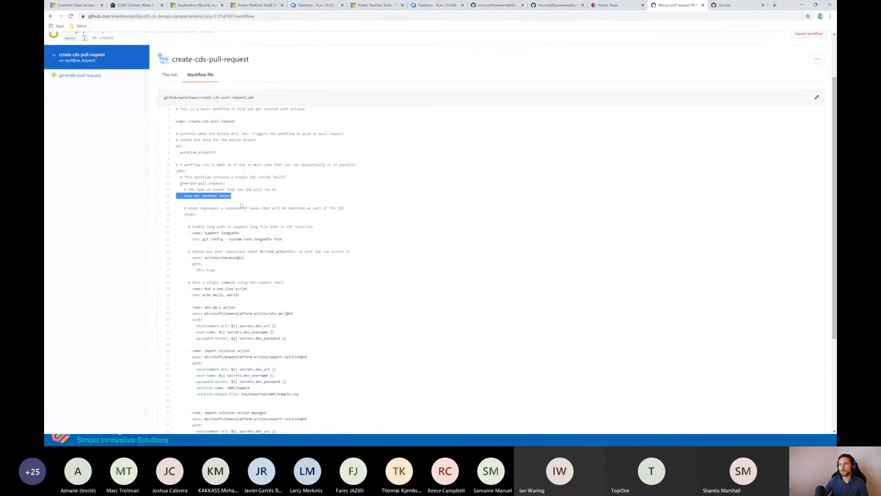
scroll(229, 220, down, 1)
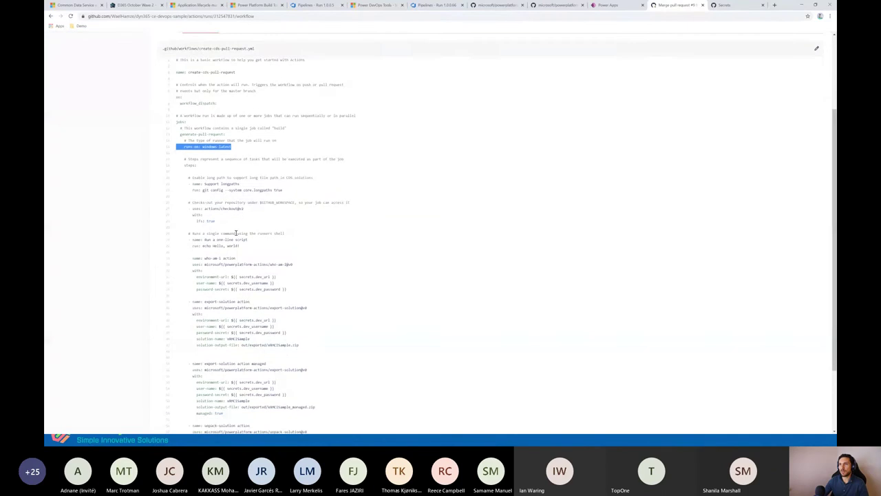
scroll(226, 215, down, 1)
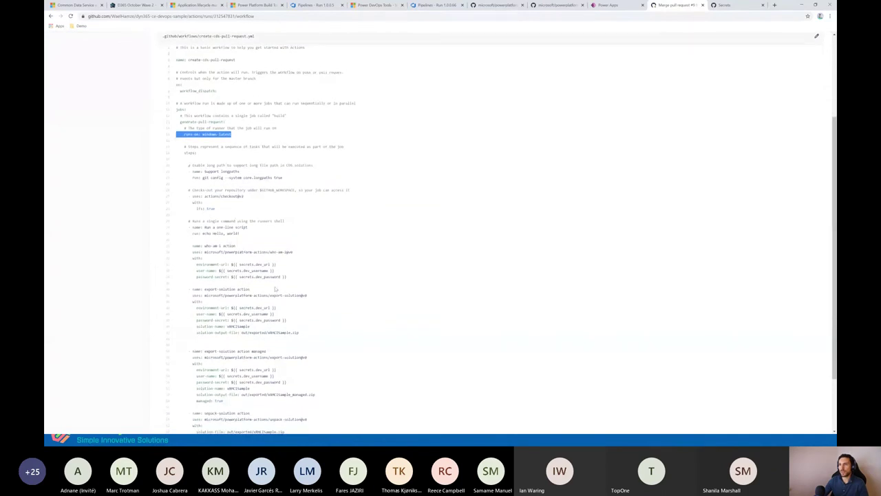
drag(289, 279, 167, 249)
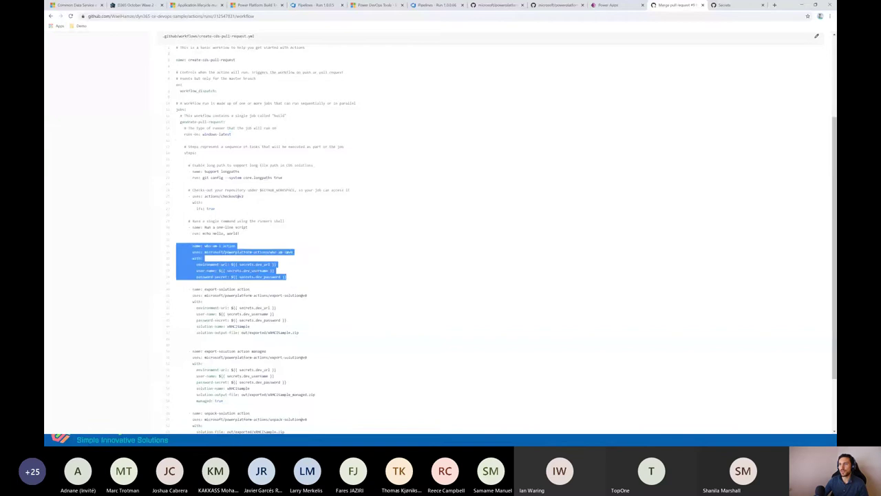
click(255, 271)
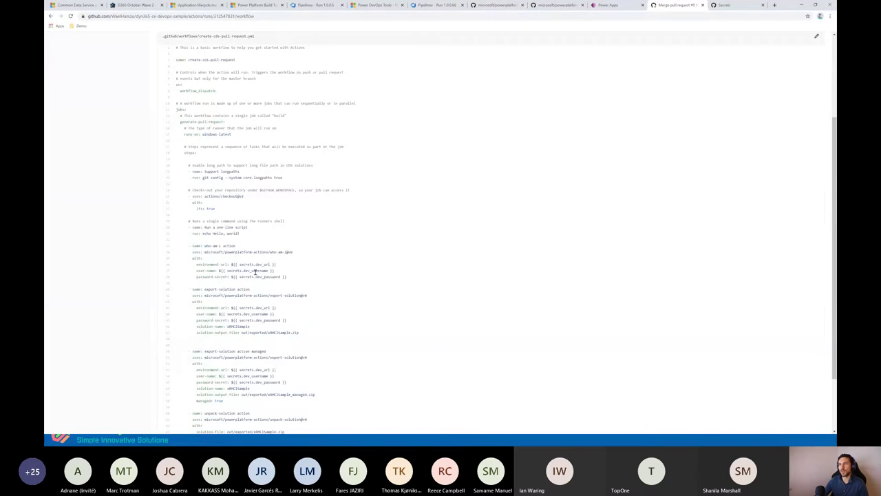
Step: Examine the export-solution action's parameters, and check the repository's secrets that supply its URL and credentials
scroll(255, 270, down, 1)
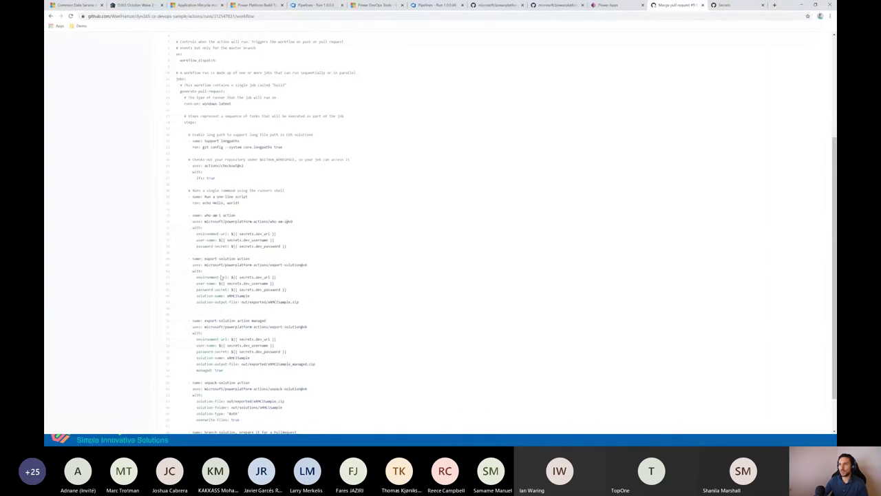
drag(301, 305, 160, 259)
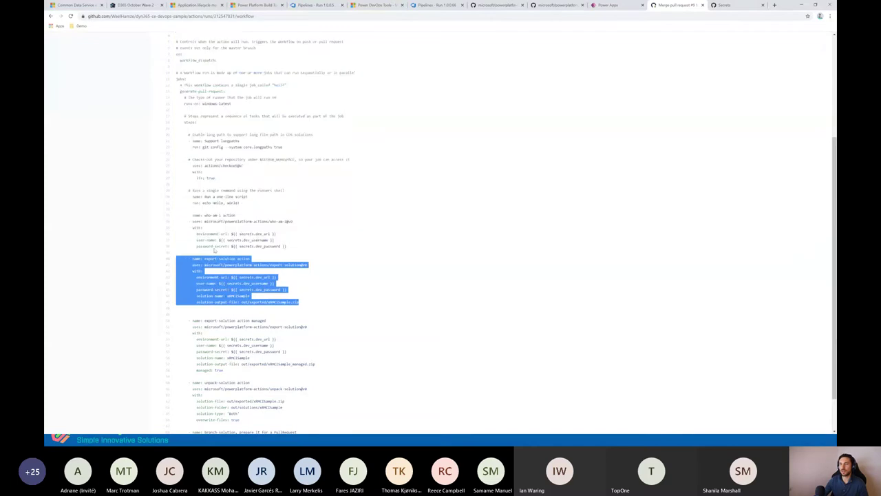
click(224, 271)
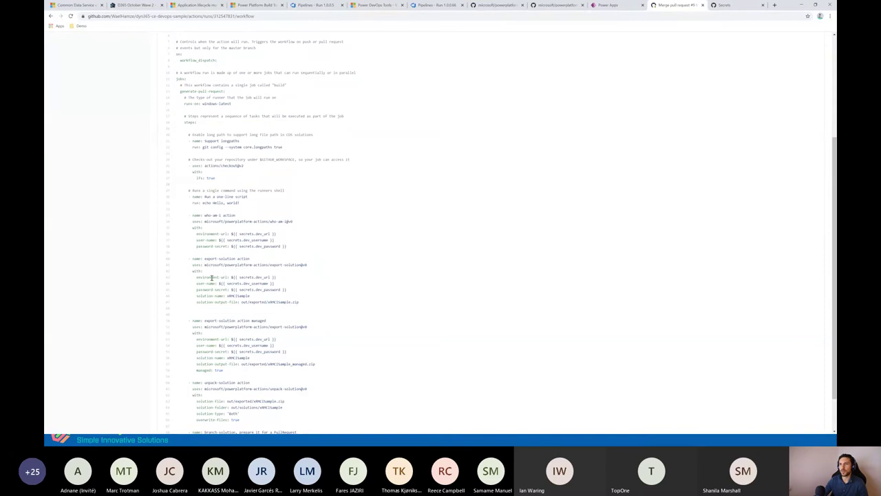
double_click(210, 277)
double_click(210, 283)
click(740, 8)
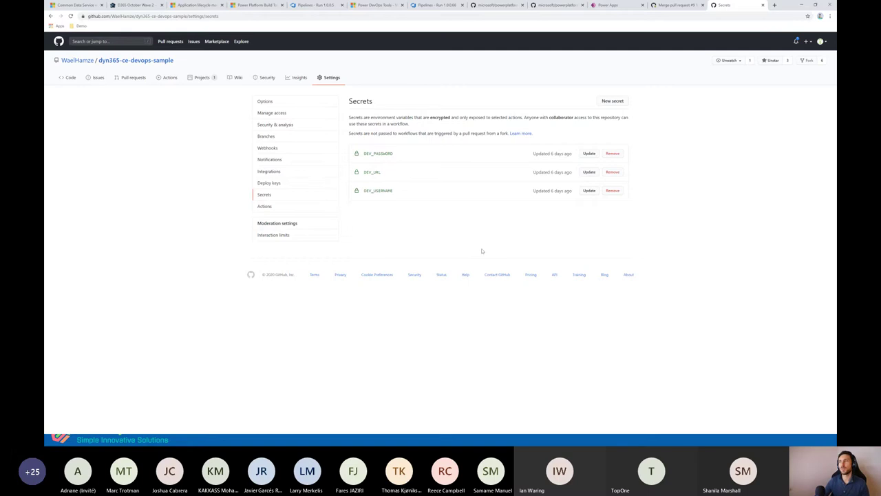
click(680, 11)
Step: Examine the export-solution action for the managed solution in the workflow file
scroll(393, 270, down, 1)
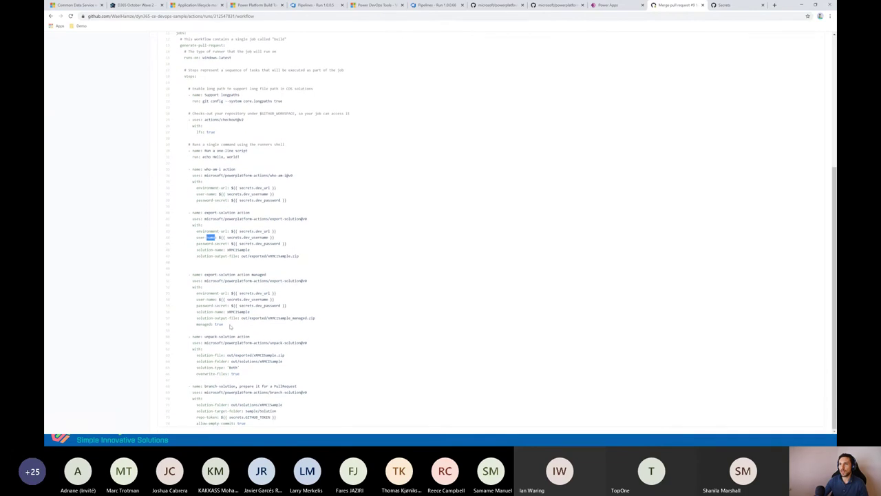
drag(235, 327, 164, 286)
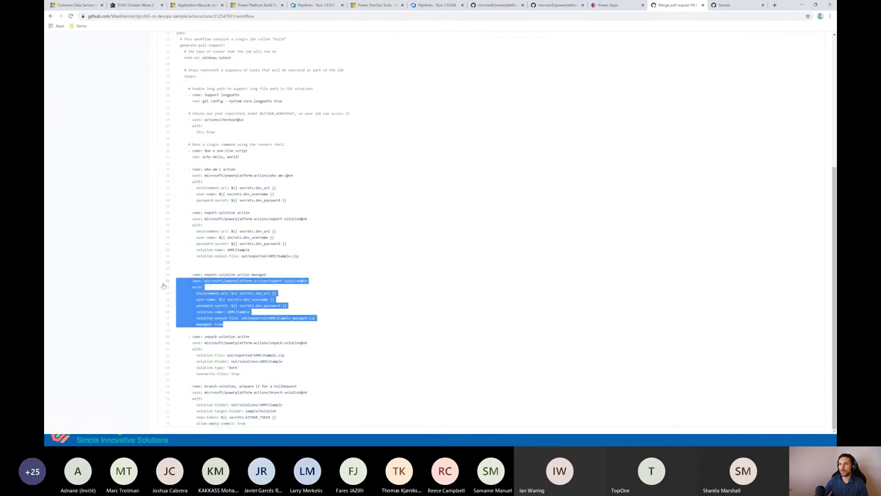
click(220, 341)
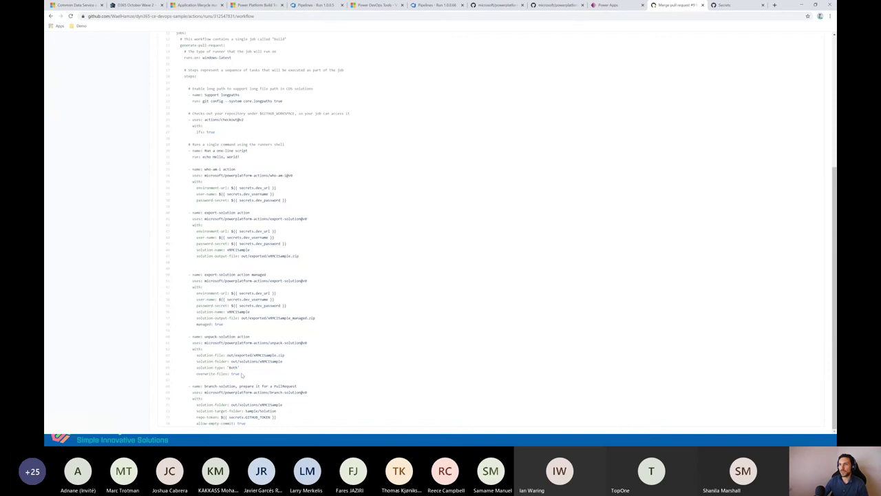
Step: Examine the unpack-solution action's file and folder paths, and the branch-solution action that prepares the pull request
drag(241, 374, 158, 341)
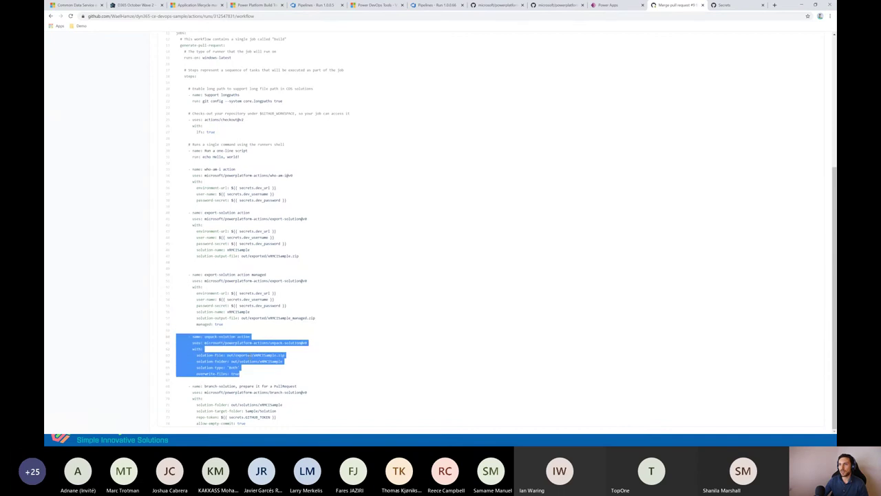
double_click(262, 355)
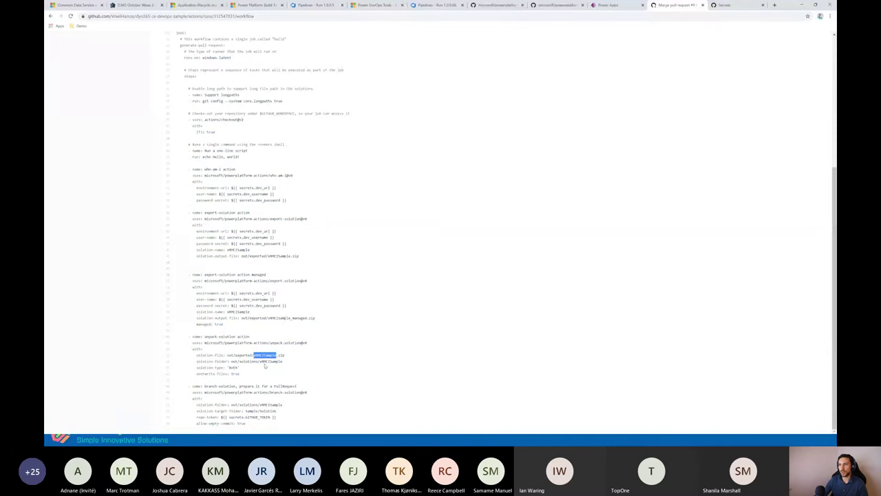
drag(283, 362, 225, 362)
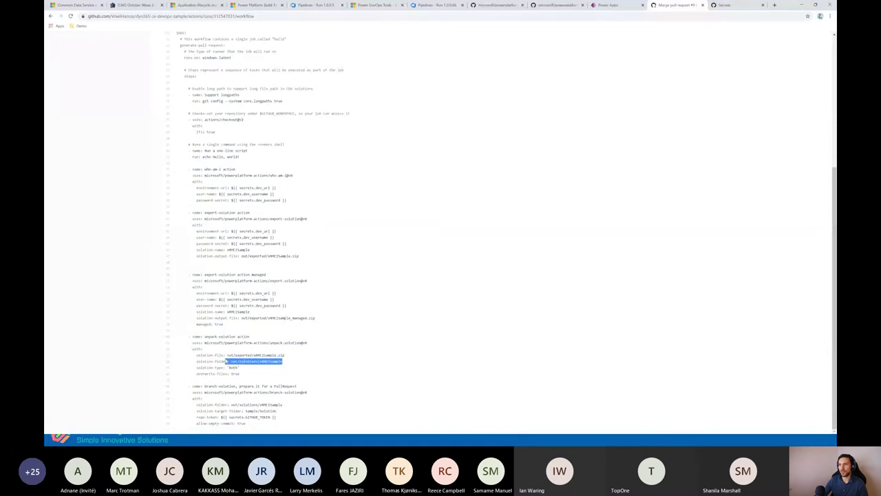
click(259, 385)
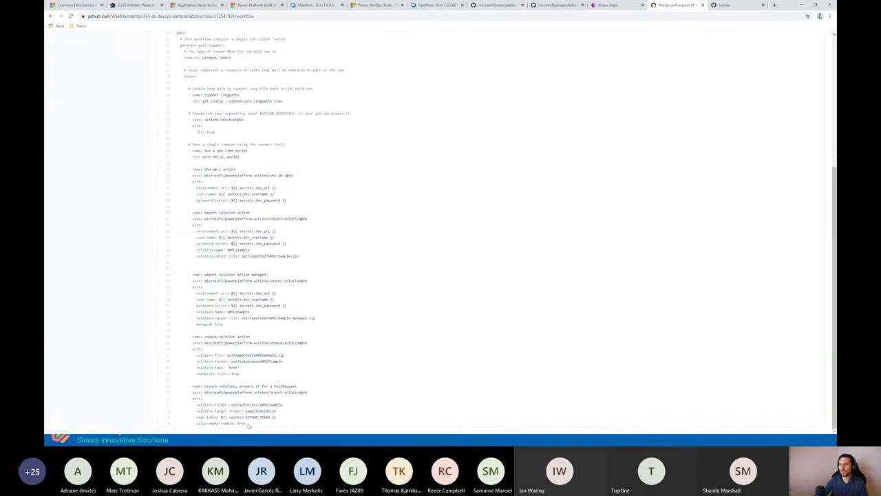
drag(248, 423, 170, 386)
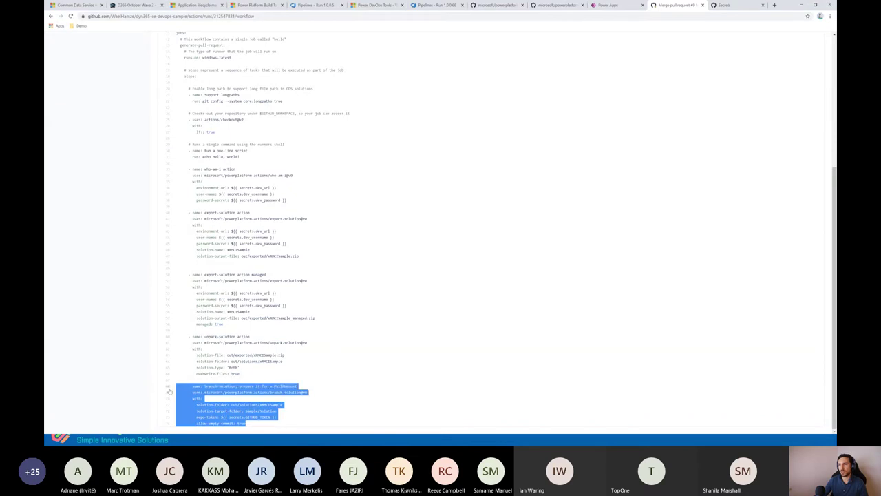
click(280, 395)
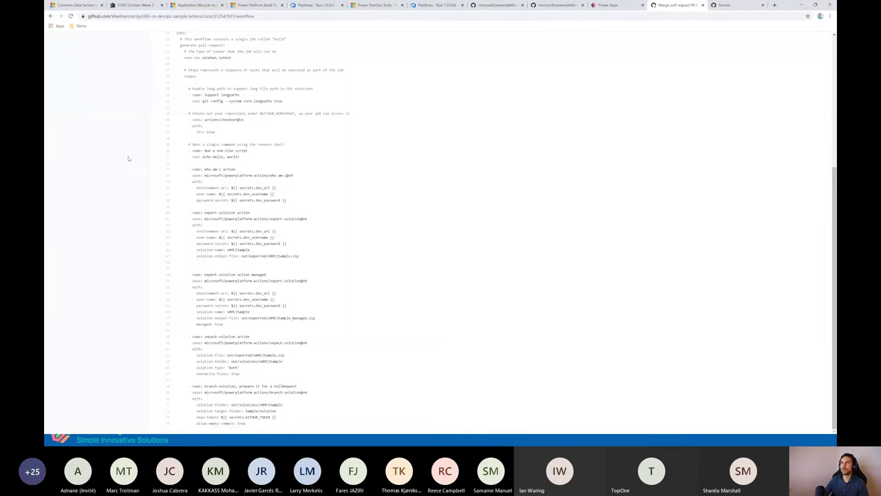
Step: Check the generate-pull-request job steps of the newest create-cds-pull-request run, and open the repository's pull requests list
scroll(128, 158, up, 5)
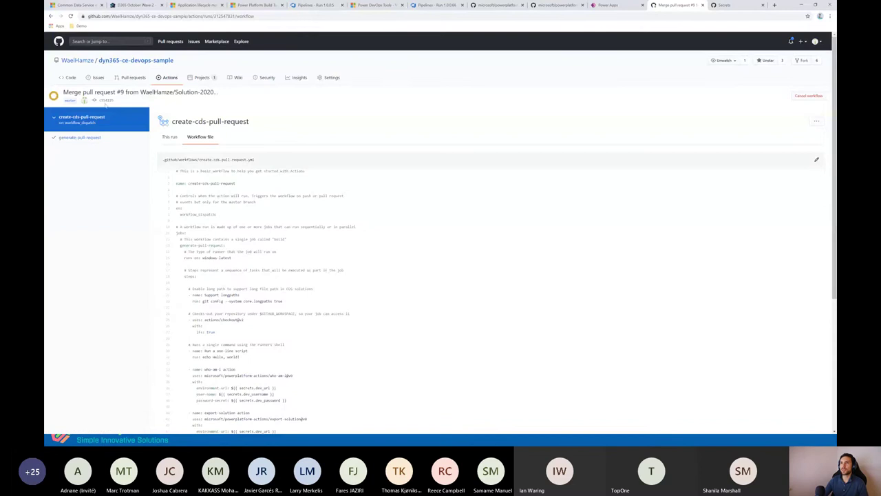
click(50, 16)
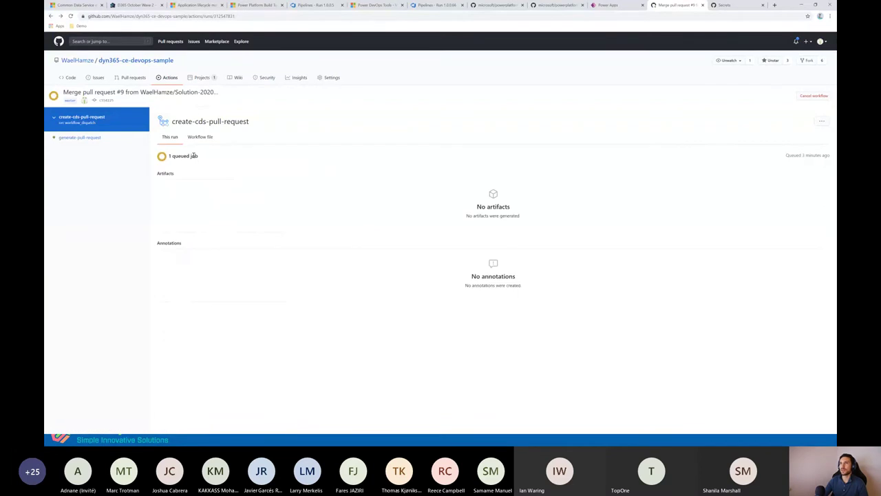
click(171, 77)
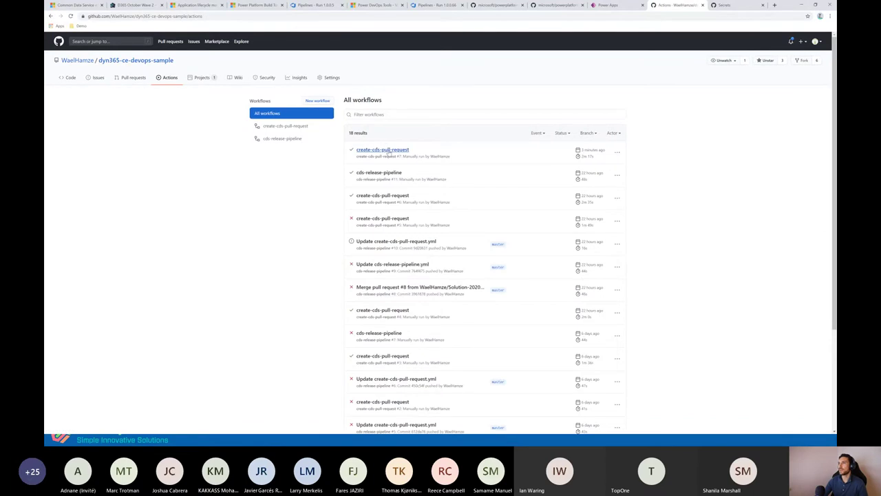
click(288, 129)
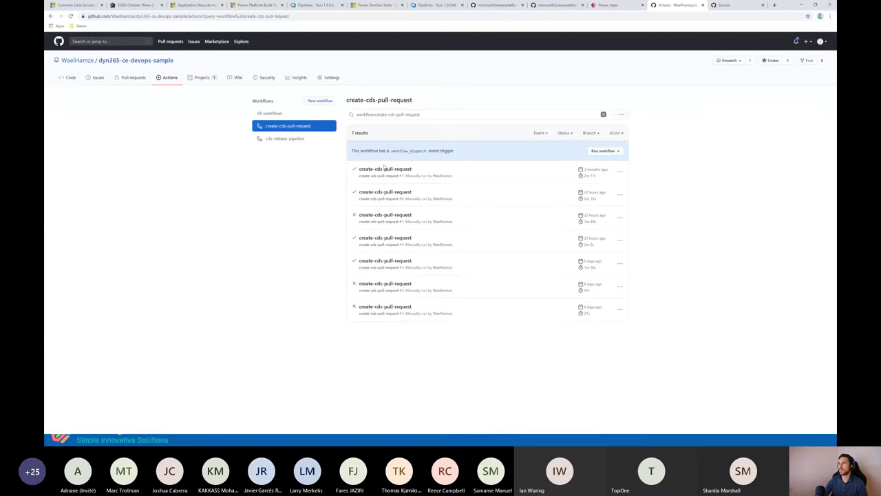
click(385, 170)
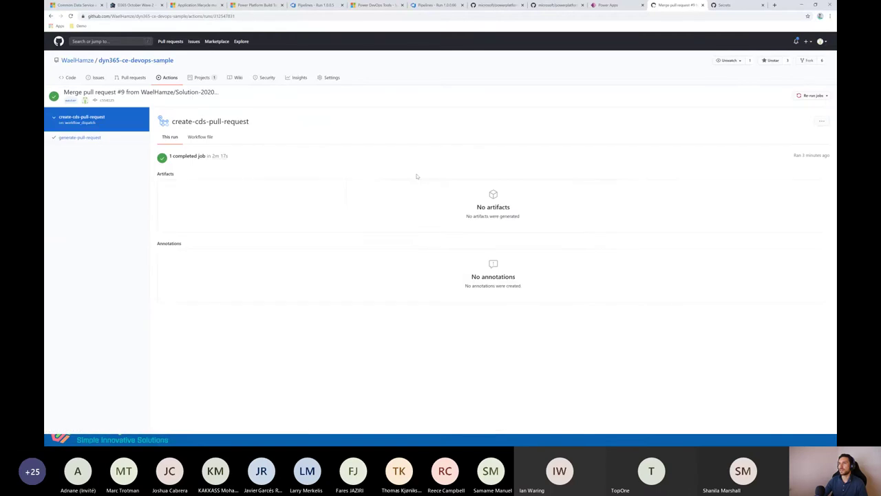
click(91, 138)
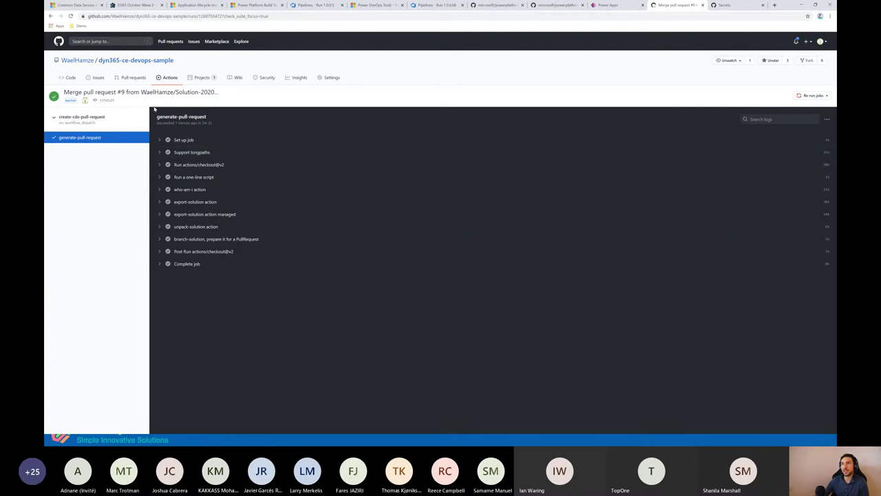
click(135, 79)
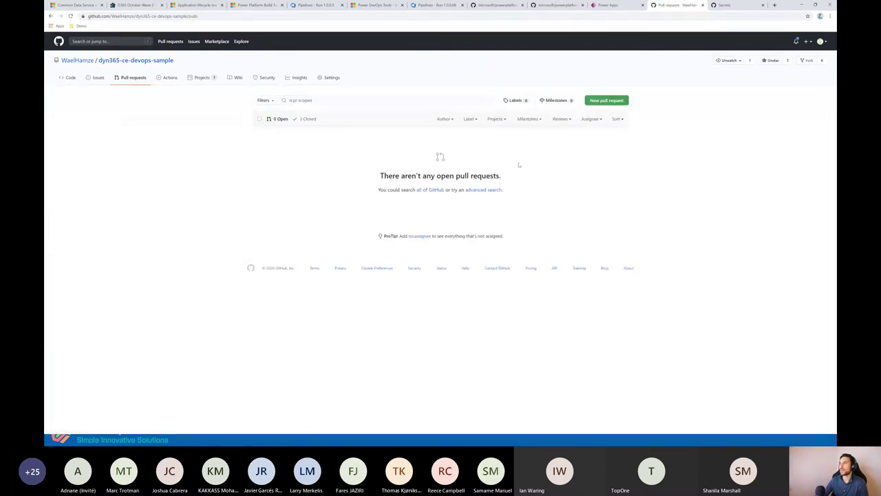
click(610, 102)
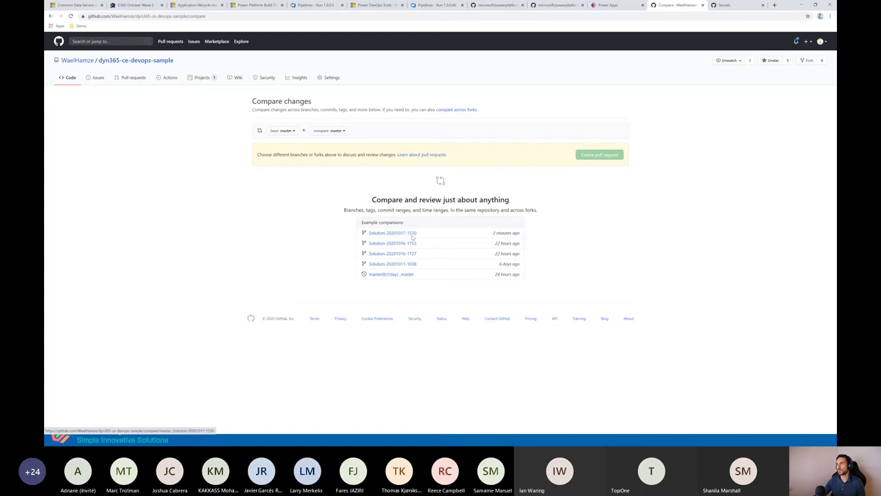
click(439, 236)
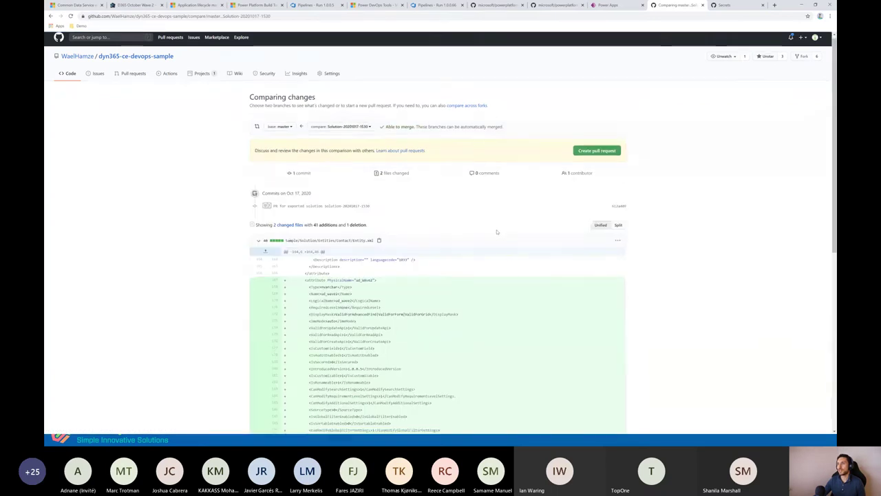
scroll(497, 231, down, 2)
scroll(496, 232, down, 2)
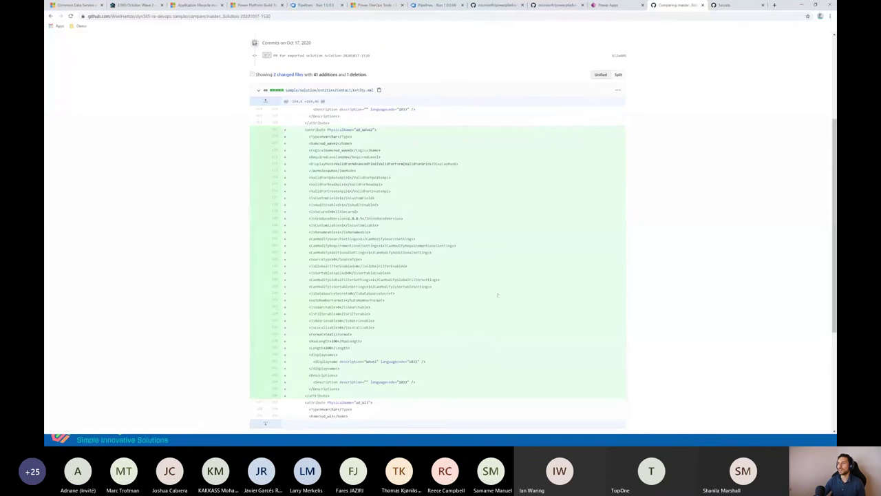
scroll(497, 298, down, 3)
scroll(496, 298, down, 1)
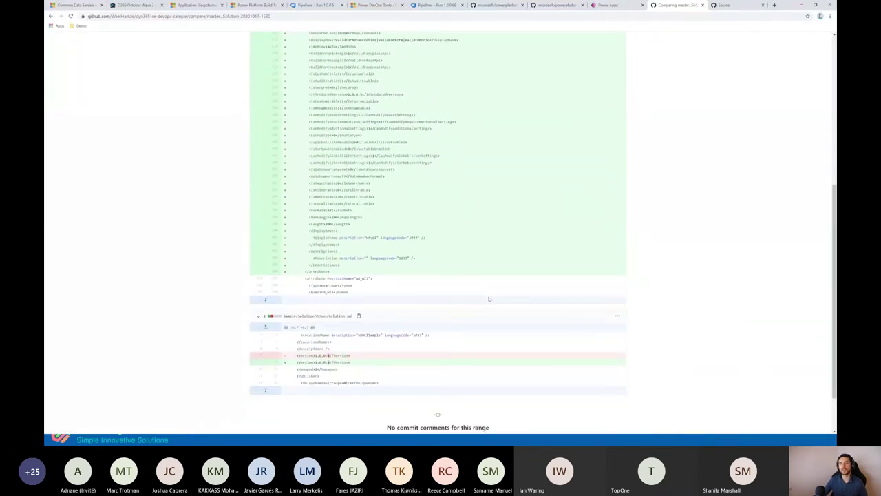
scroll(489, 300, up, 10)
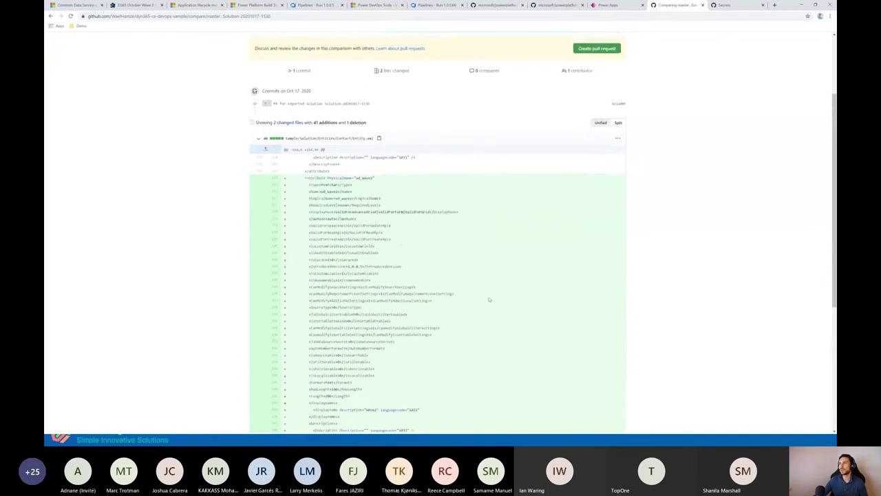
scroll(489, 300, up, 2)
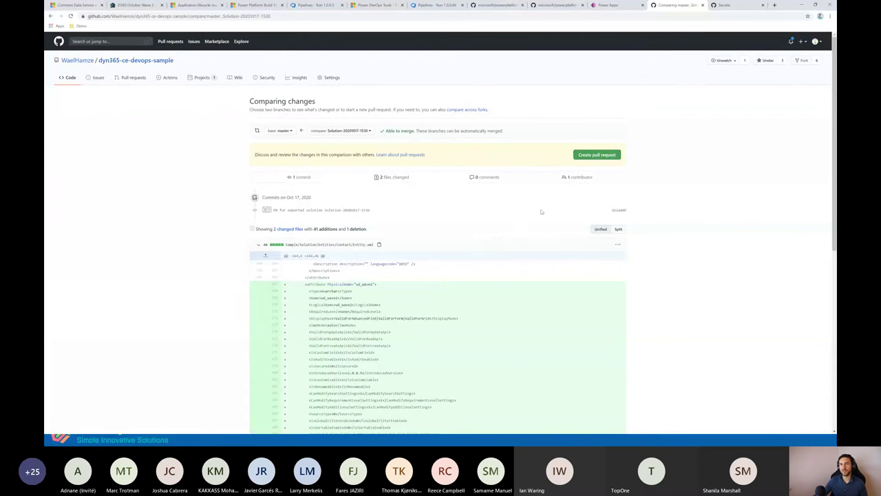
Step: Create the pull request for the exported solution with its default title, and merge it into master
click(597, 155)
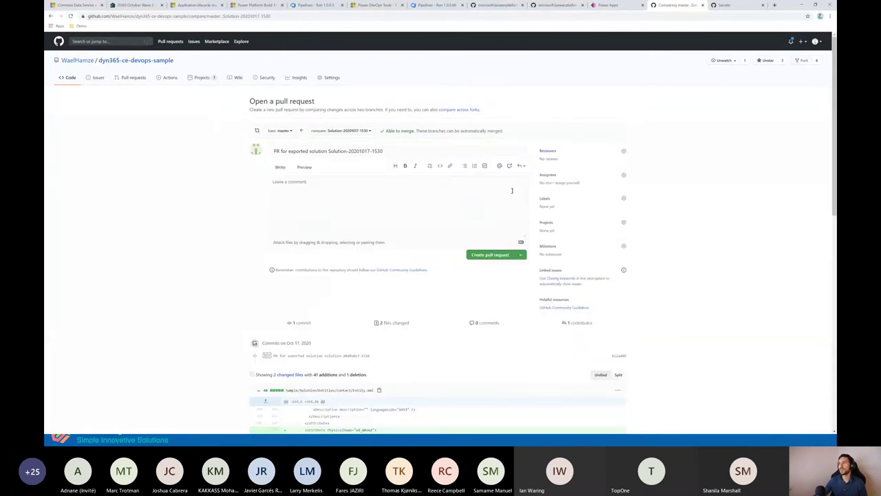
click(486, 256)
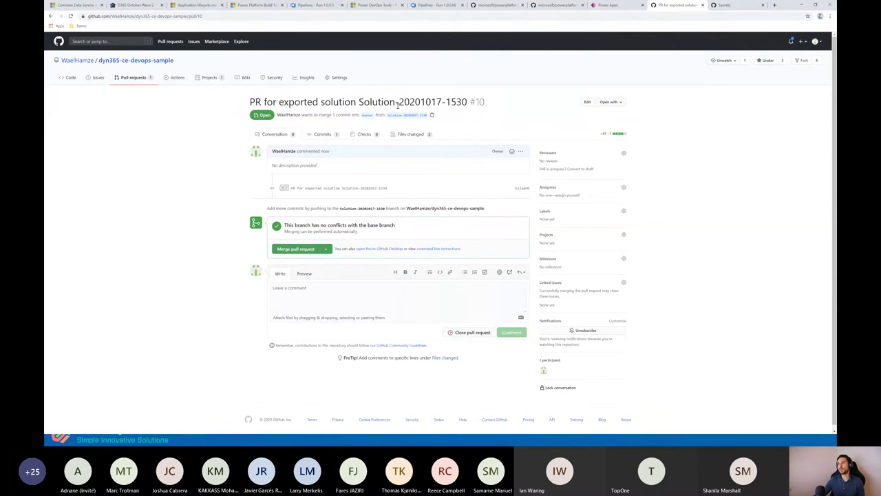
click(286, 252)
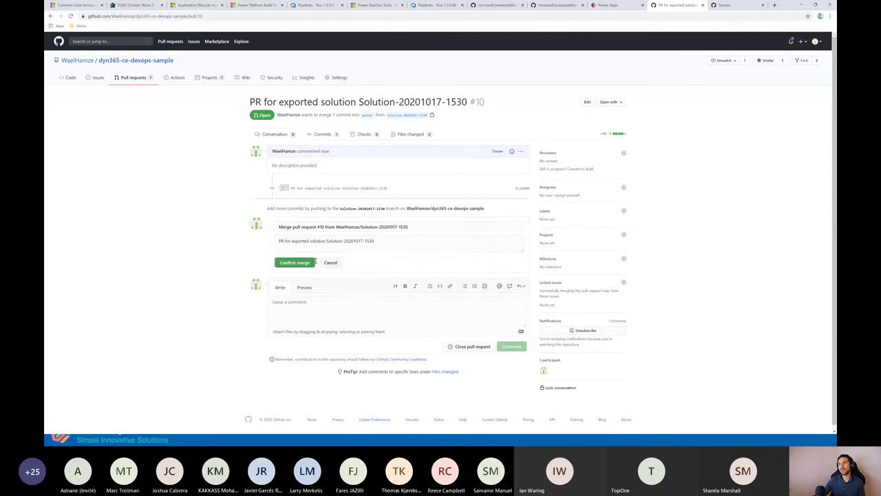
click(311, 262)
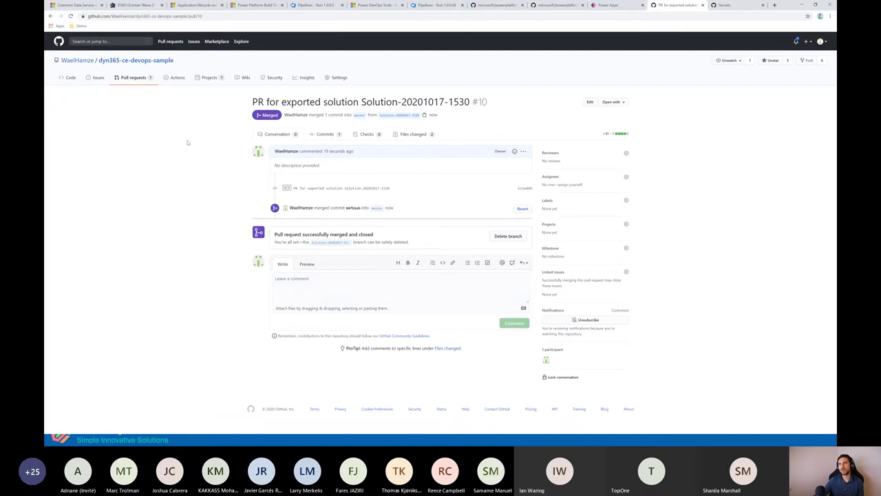
Step: Filter the repository's workflow runs to cds-release-pipeline, and open the run triggered by merging pull request #10
click(177, 77)
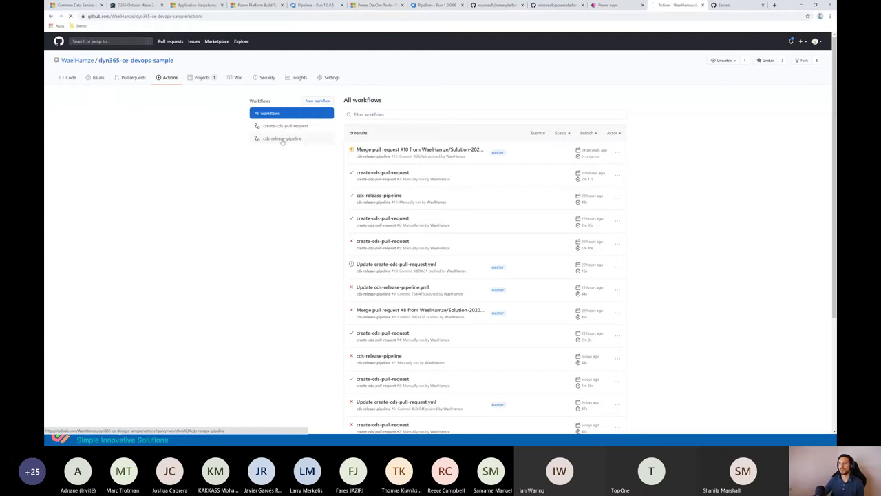
click(281, 139)
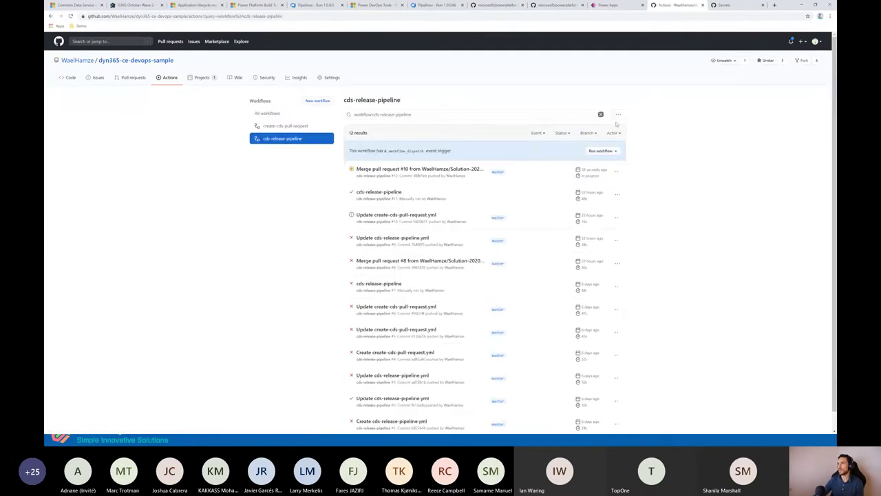
click(619, 115)
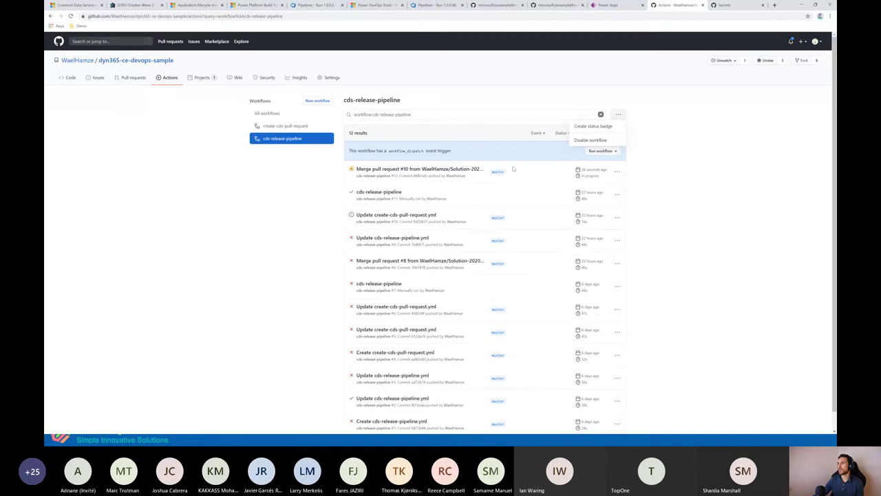
click(435, 172)
click(435, 173)
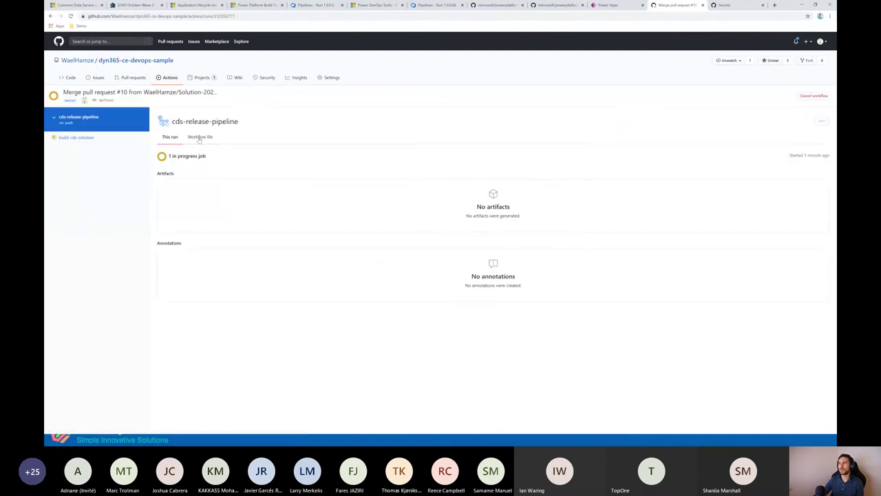
Step: Examine the run's workflow file, focusing on the solution folder and solution file of the Pack Sample solution step
click(200, 137)
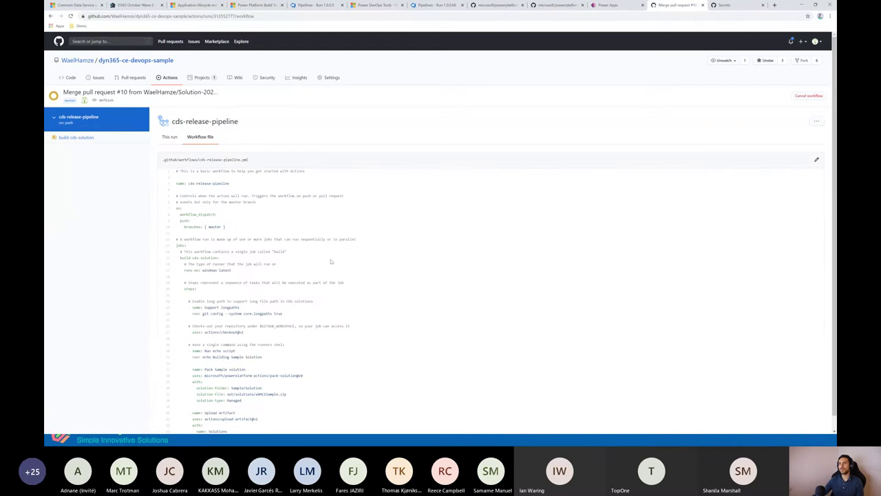
scroll(330, 262, down, 2)
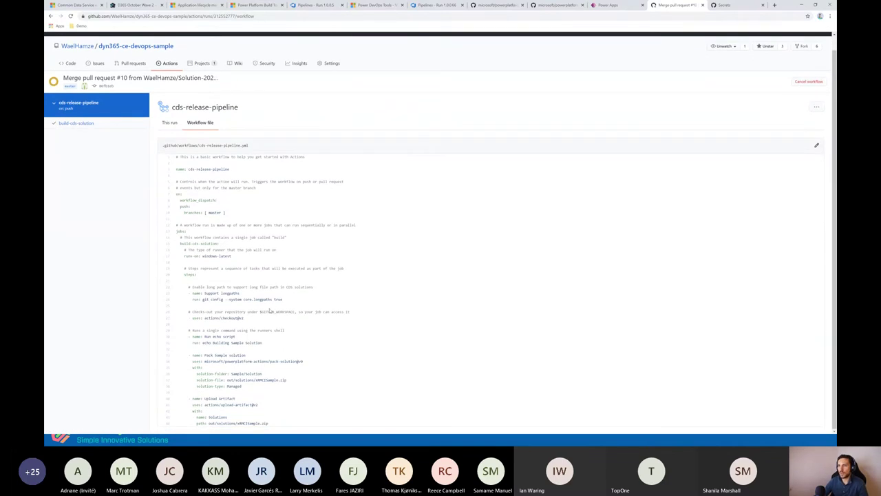
drag(243, 388, 232, 373)
double_click(253, 373)
double_click(262, 380)
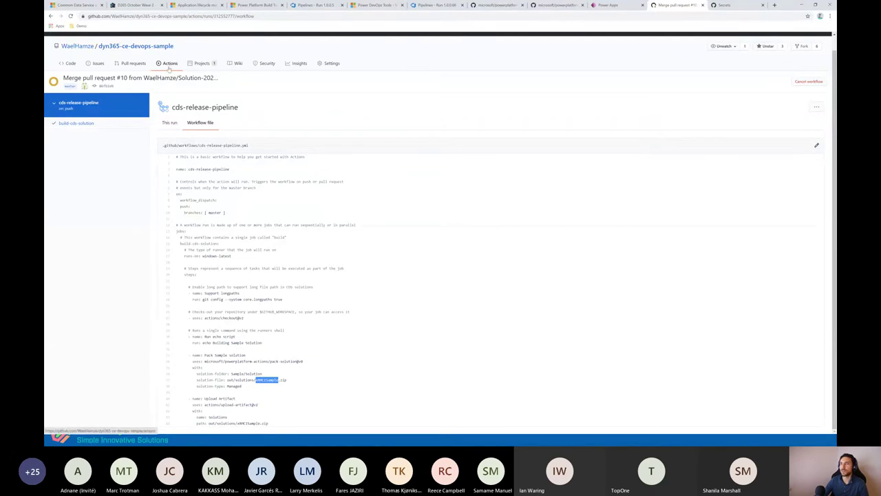
Step: Return to the cds-release-pipeline runs and reopen the newest one to check its build artifacts
click(169, 65)
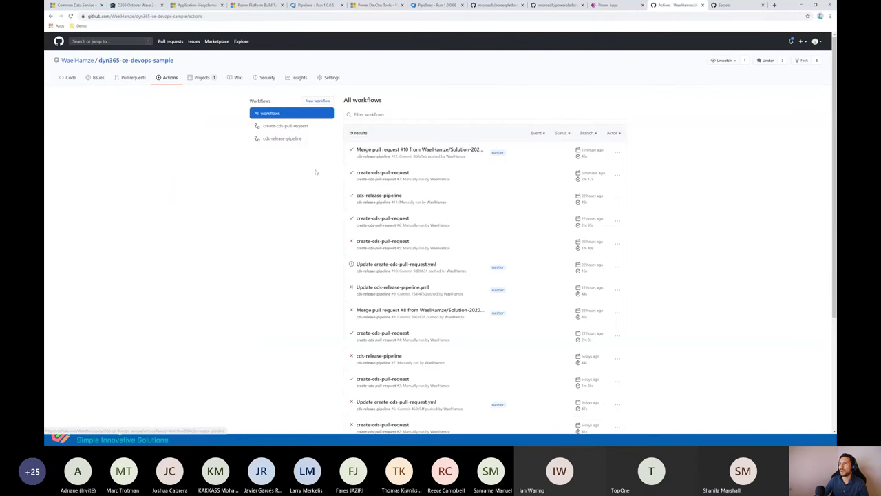
click(293, 139)
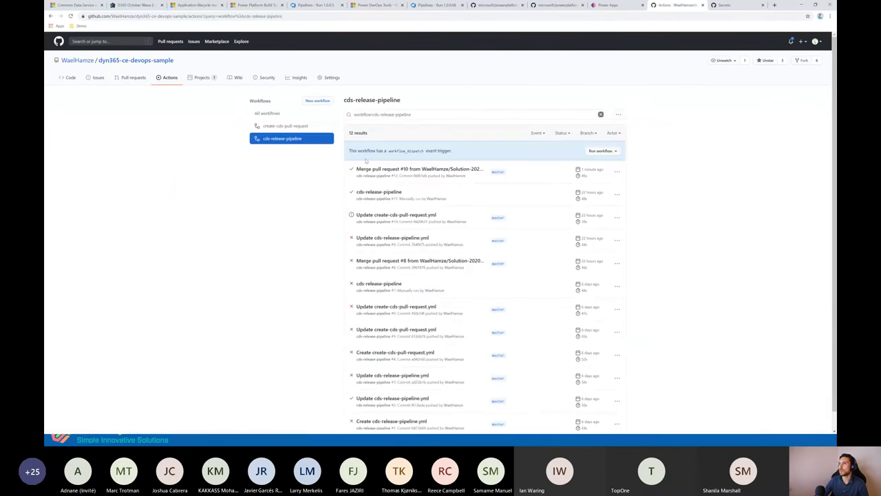
click(413, 168)
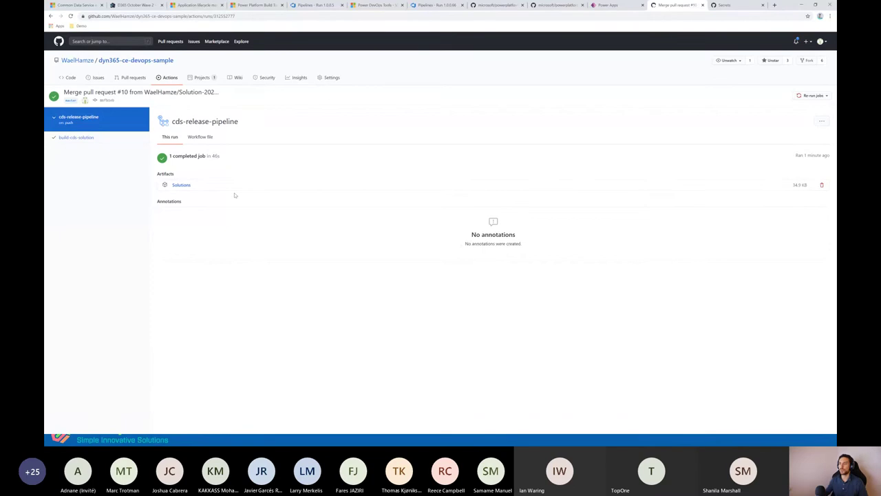
key(alt+Tab)
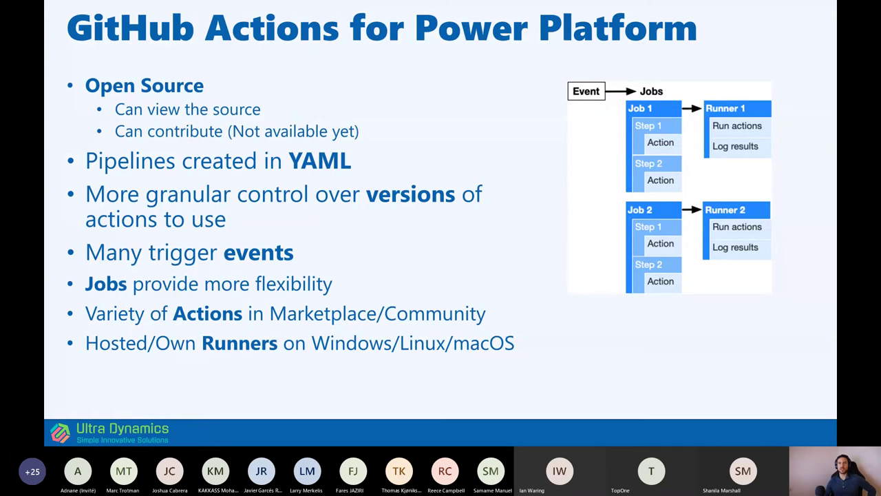
key(Right)
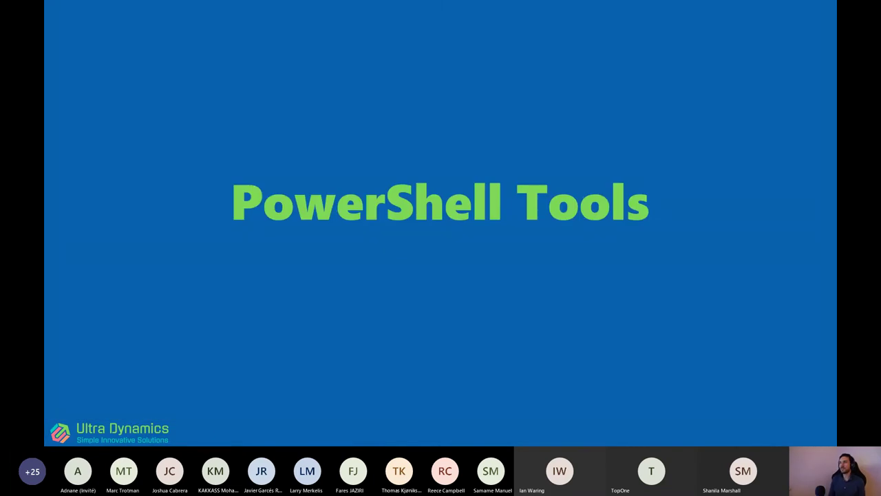
key(Right)
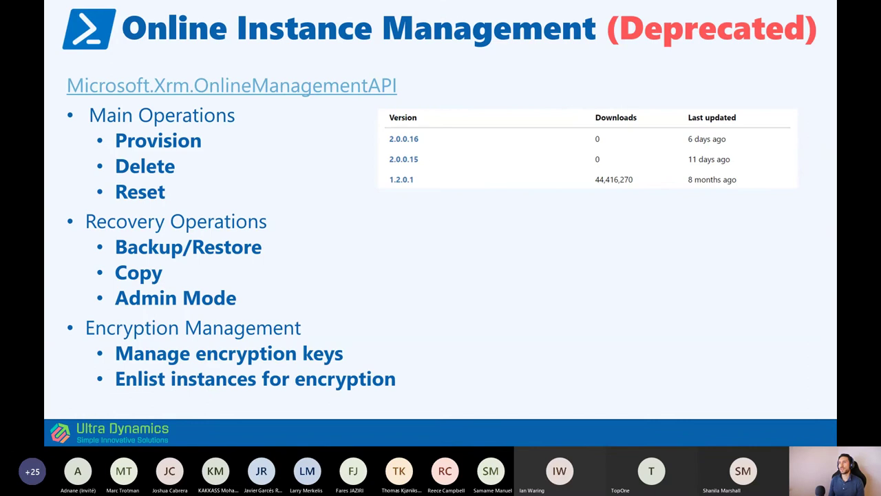